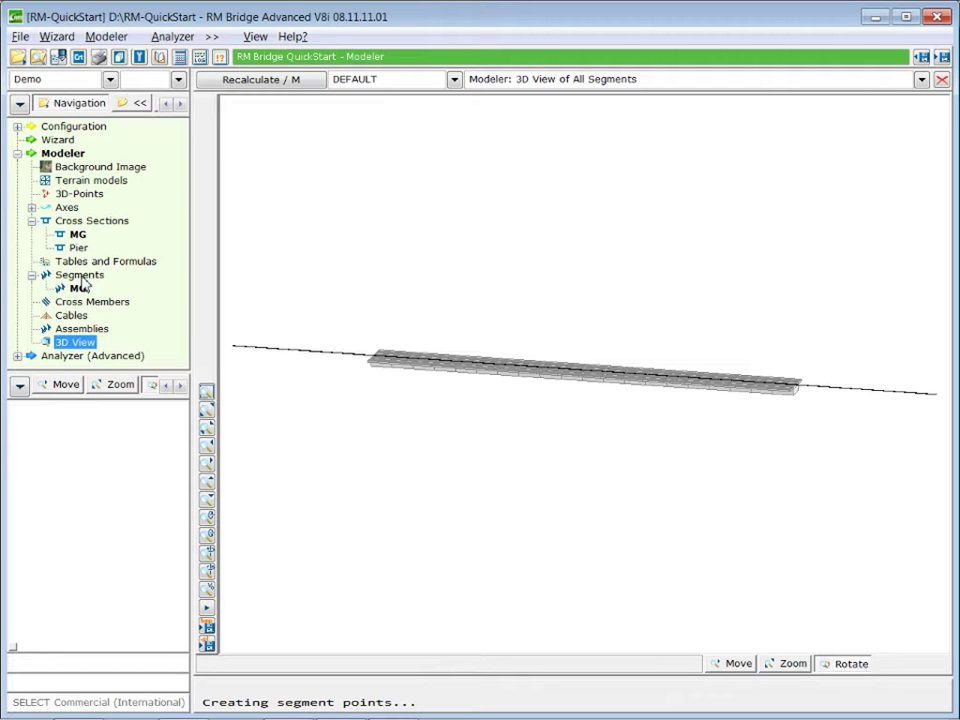
Create a segment named 'Pier' of type Pier, attached to MG girder point 11.
right_click(82, 277)
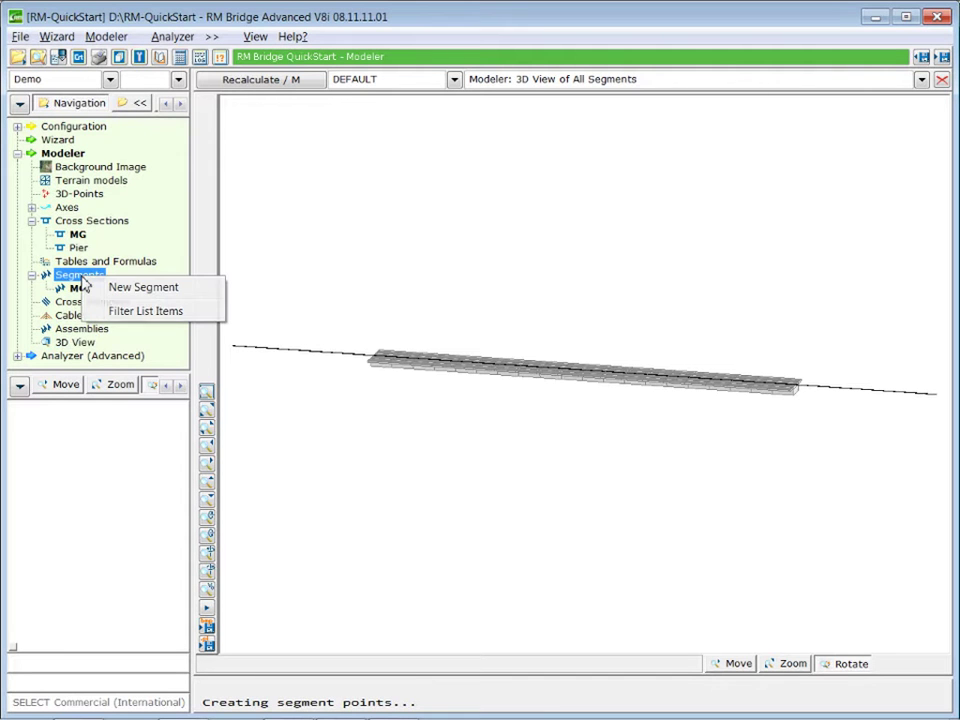
click(134, 292)
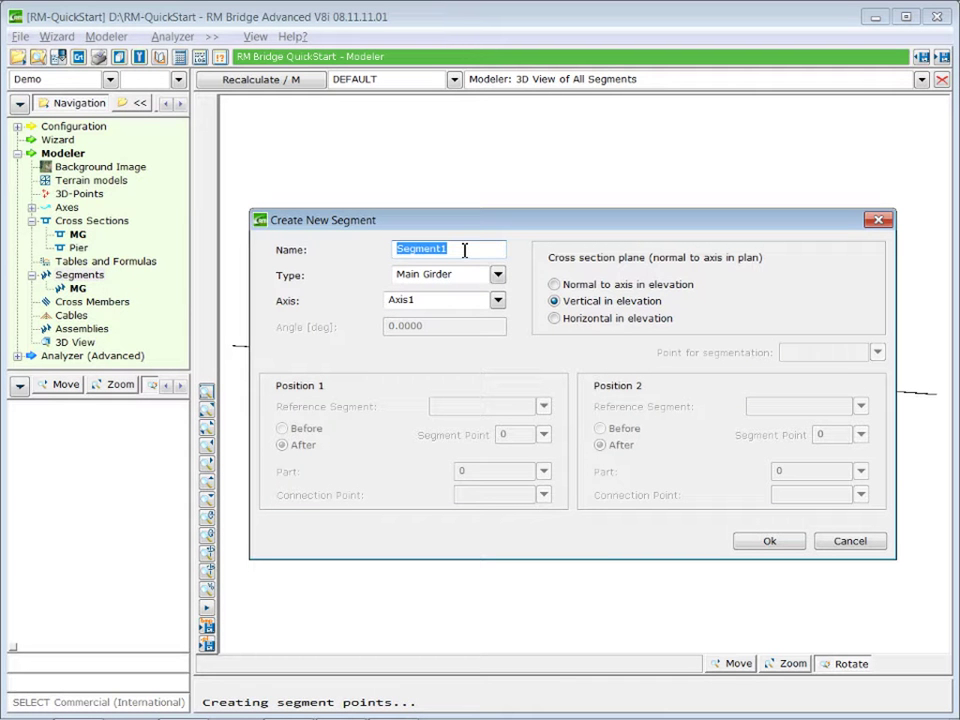
text(Pier)
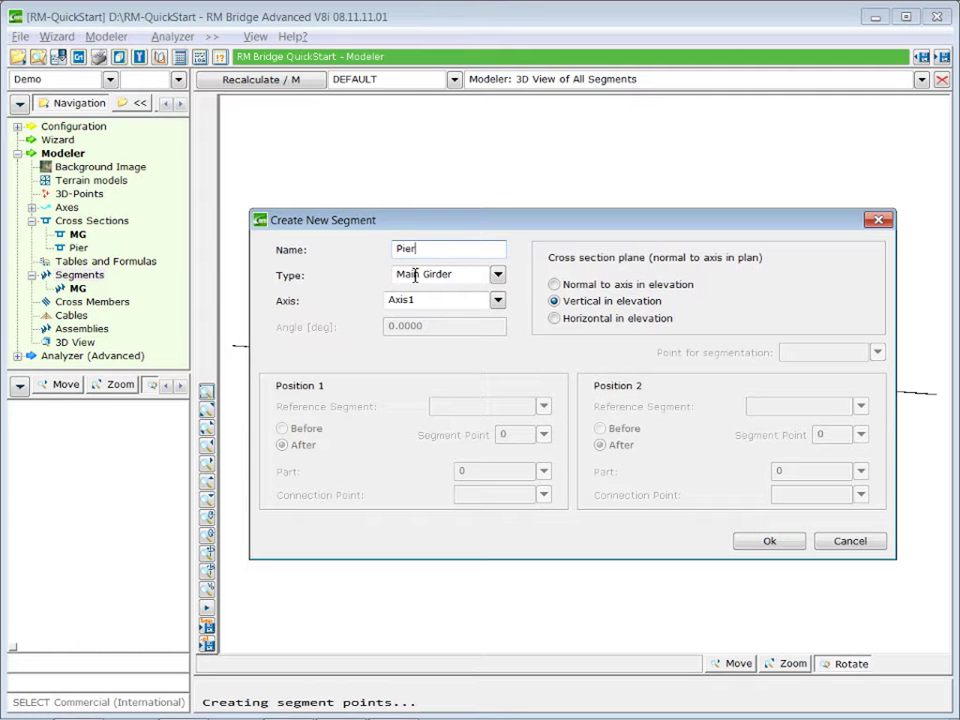
click(497, 276)
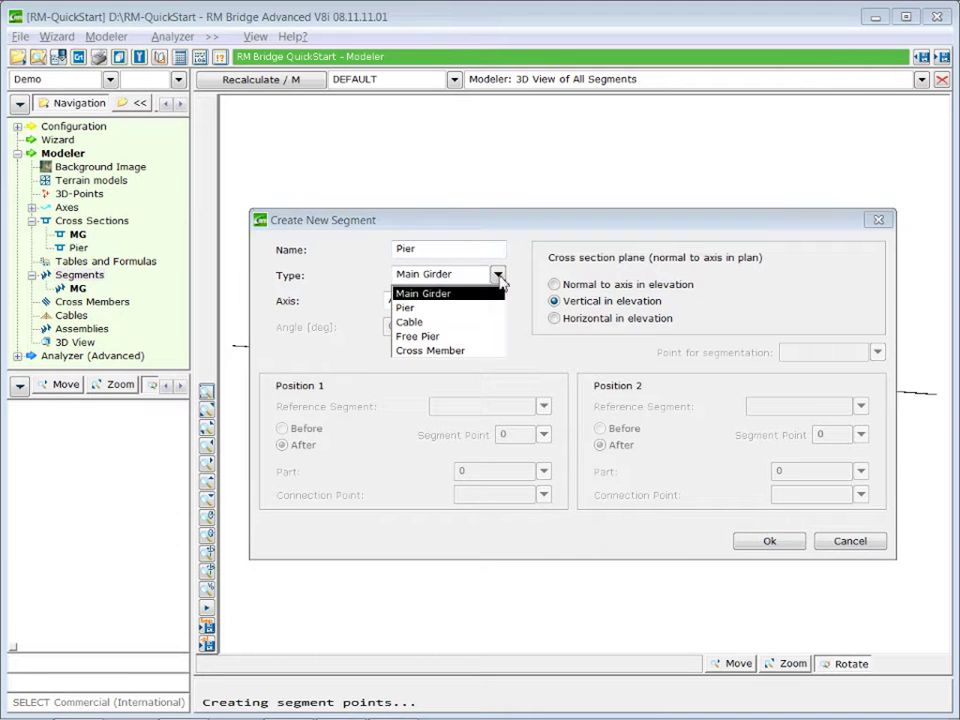
click(412, 308)
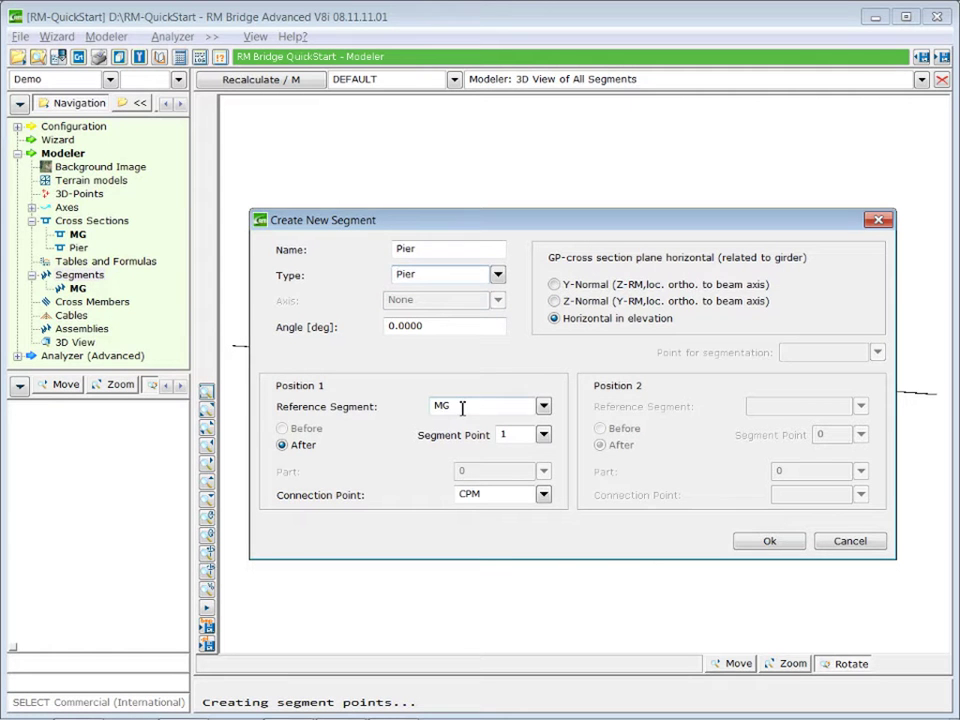
click(544, 435)
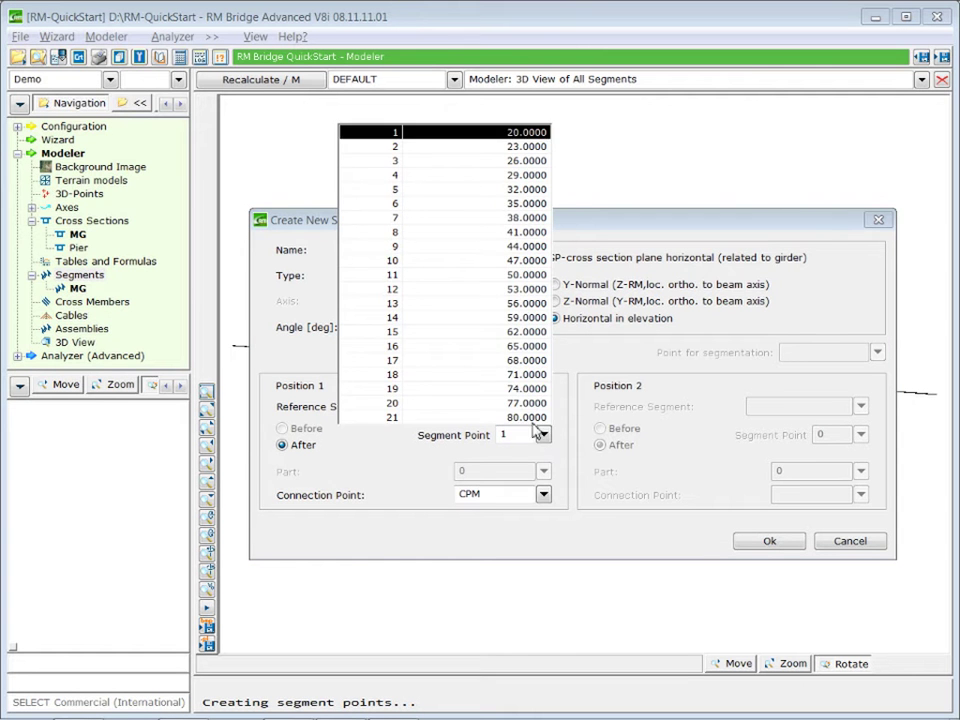
click(428, 283)
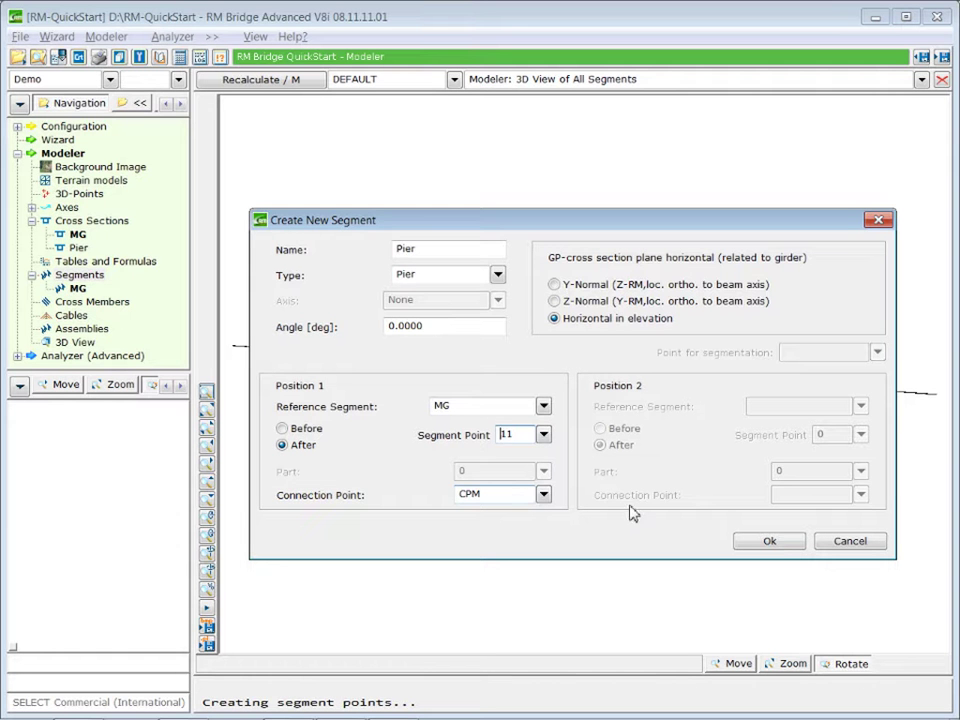
click(774, 542)
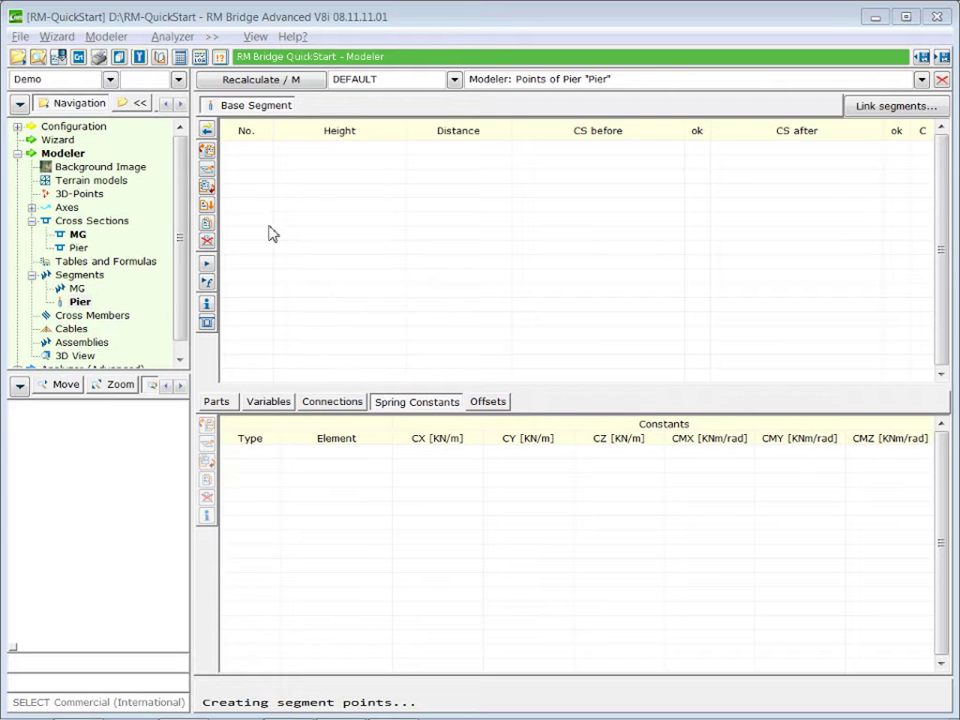
Insert Pier points from height -8 to 0 every 2 m, with the Pier section before and after.
click(207, 190)
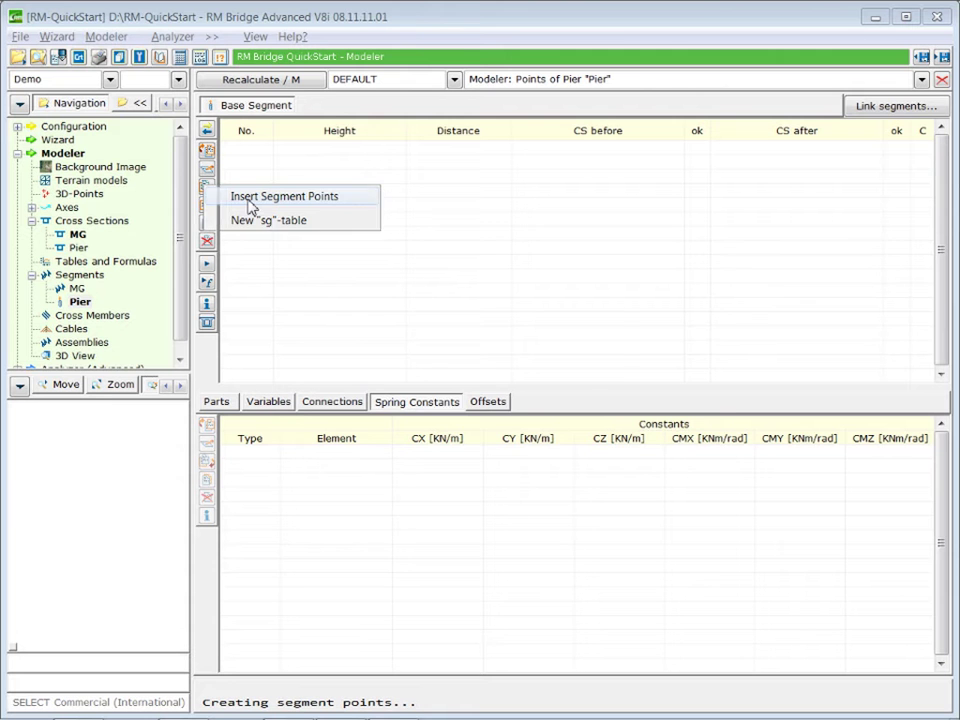
click(250, 197)
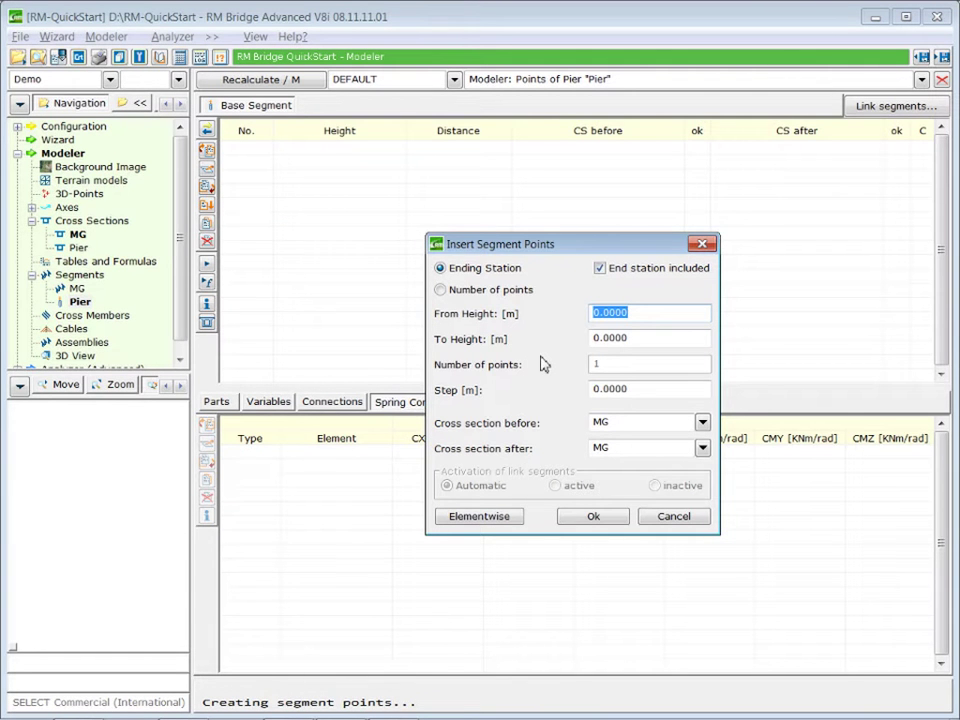
text(-8)
click(636, 339)
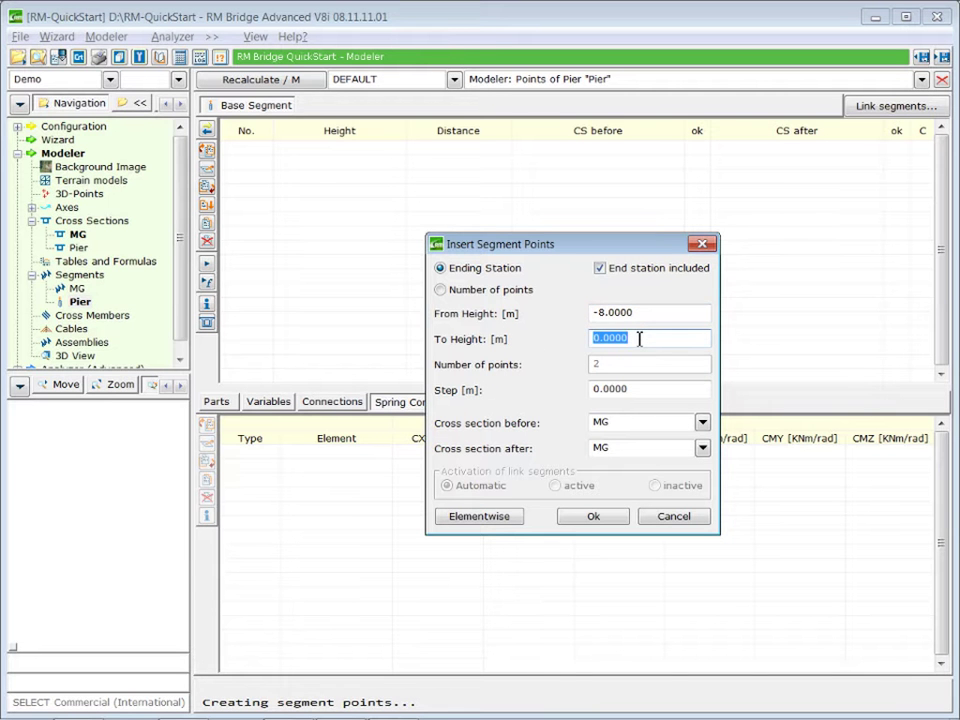
click(640, 389)
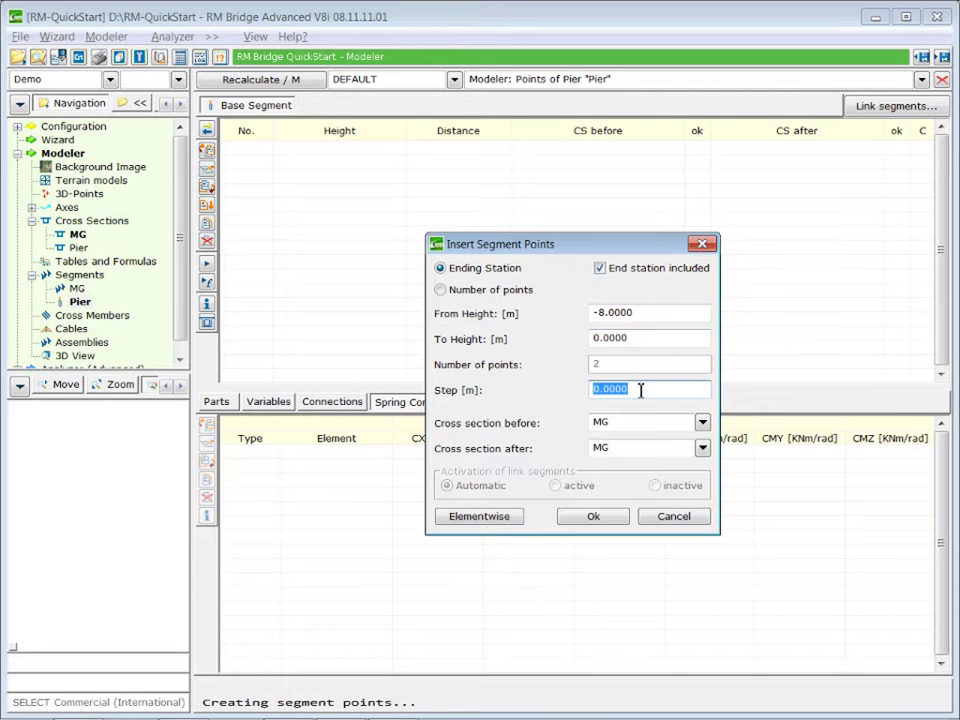
text(2)
click(704, 423)
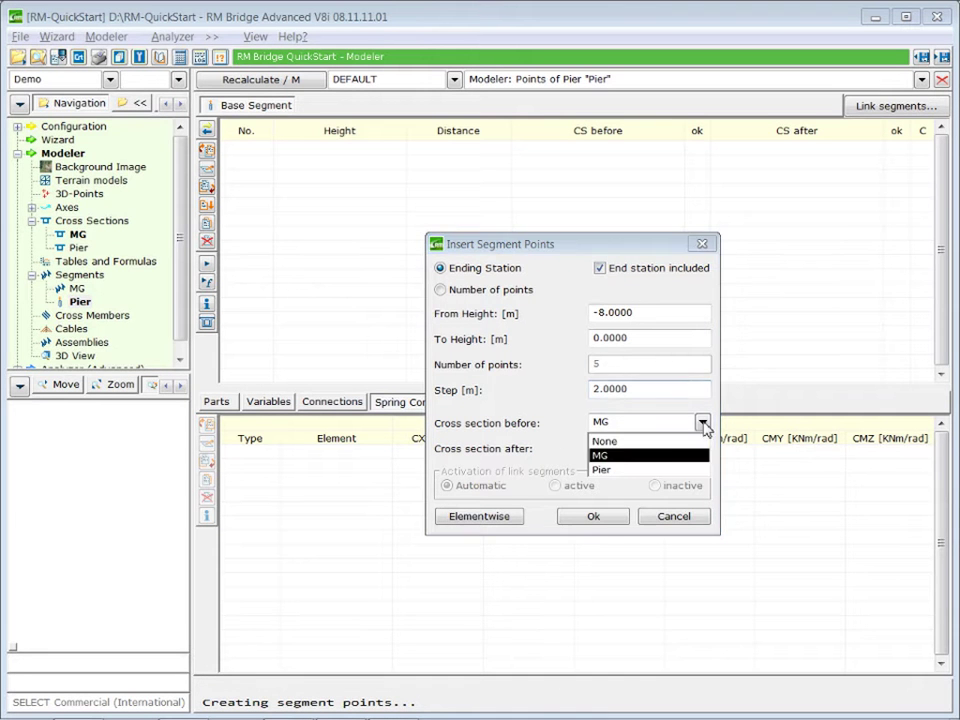
click(690, 465)
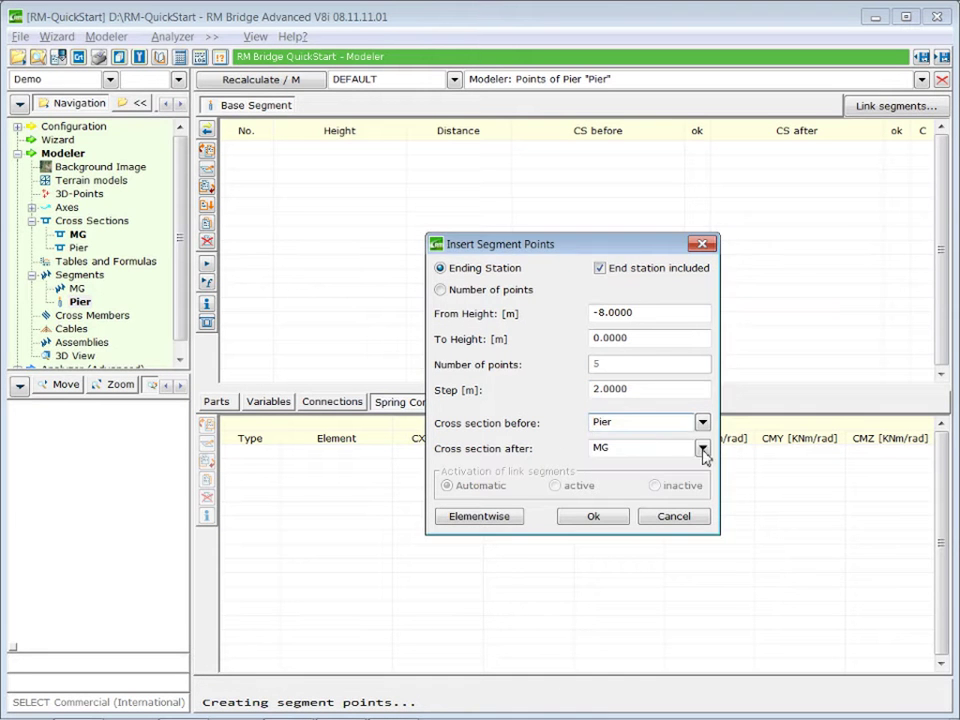
click(703, 449)
click(613, 495)
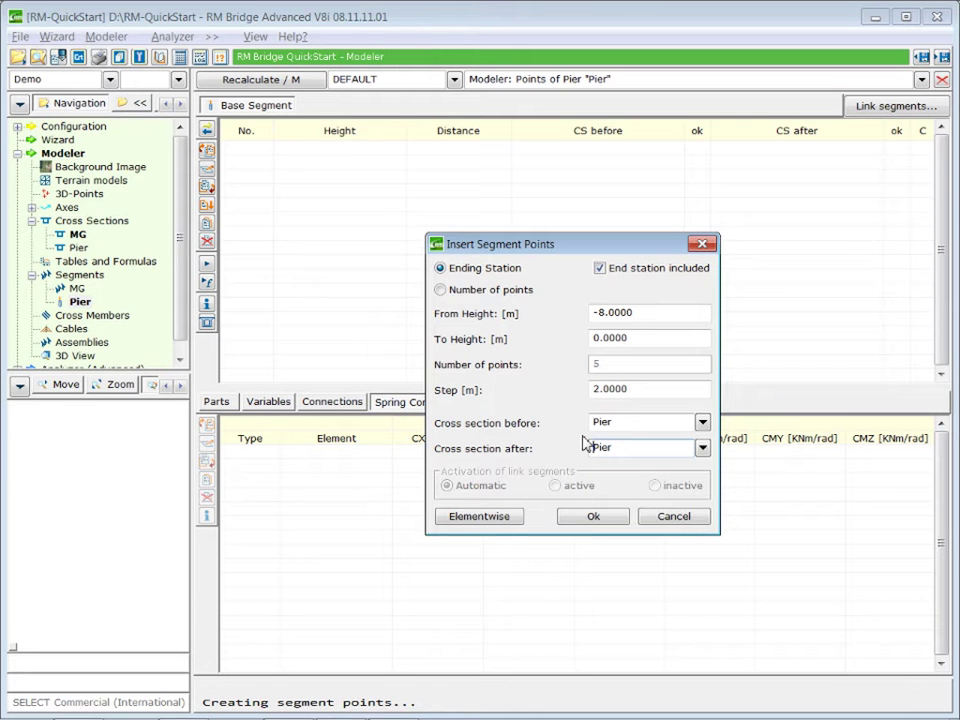
click(599, 519)
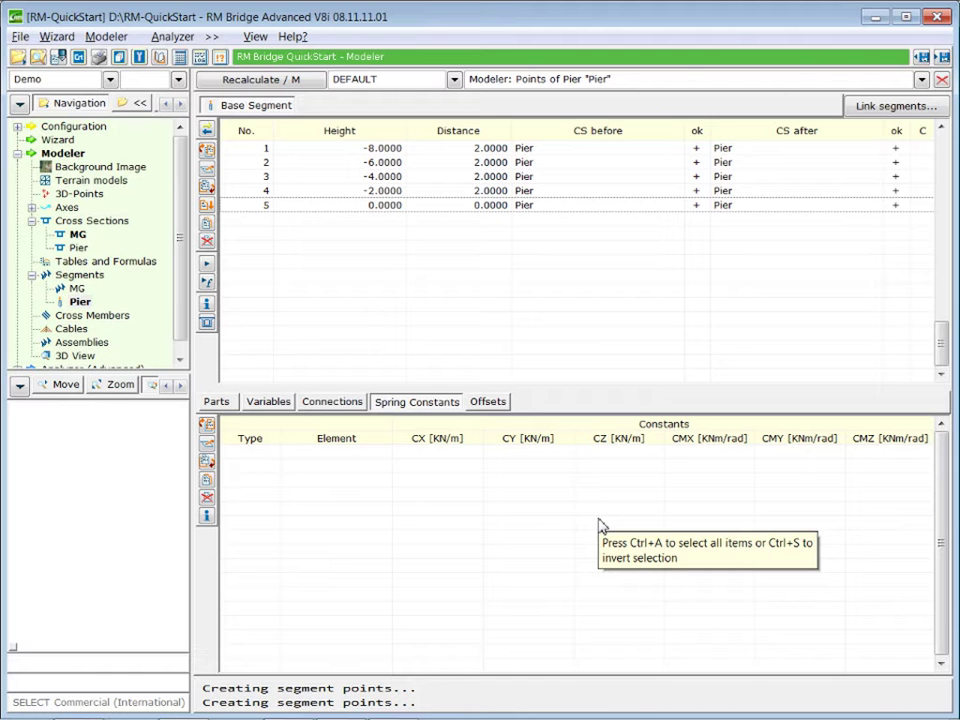
Set part 1 to group Pier, material C_30/37, element 1201 and nodes 1201–1202.
click(418, 151)
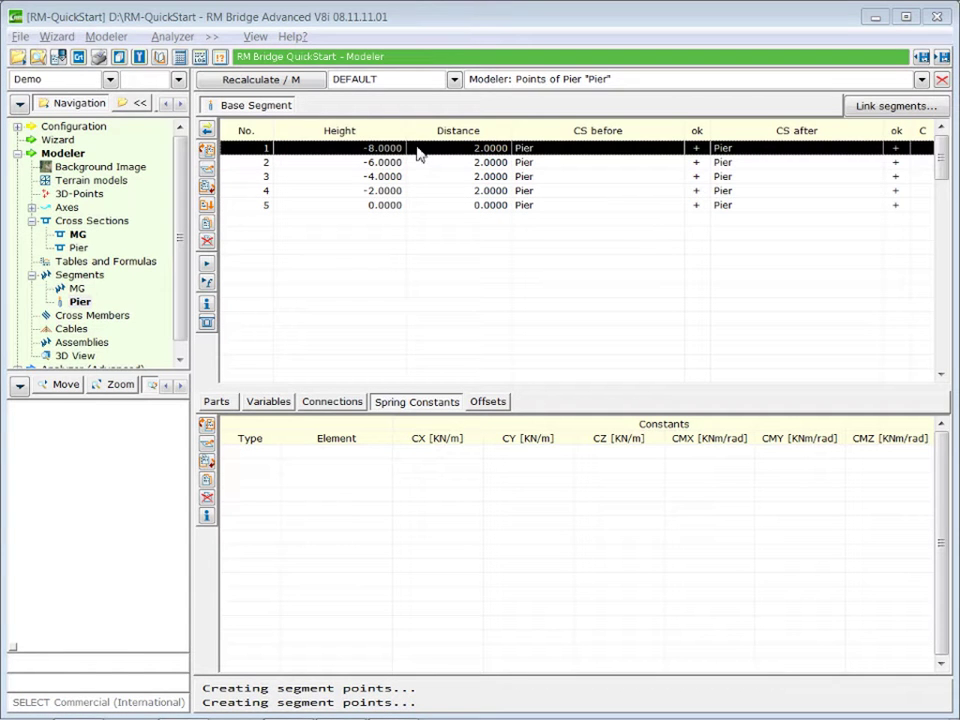
click(217, 402)
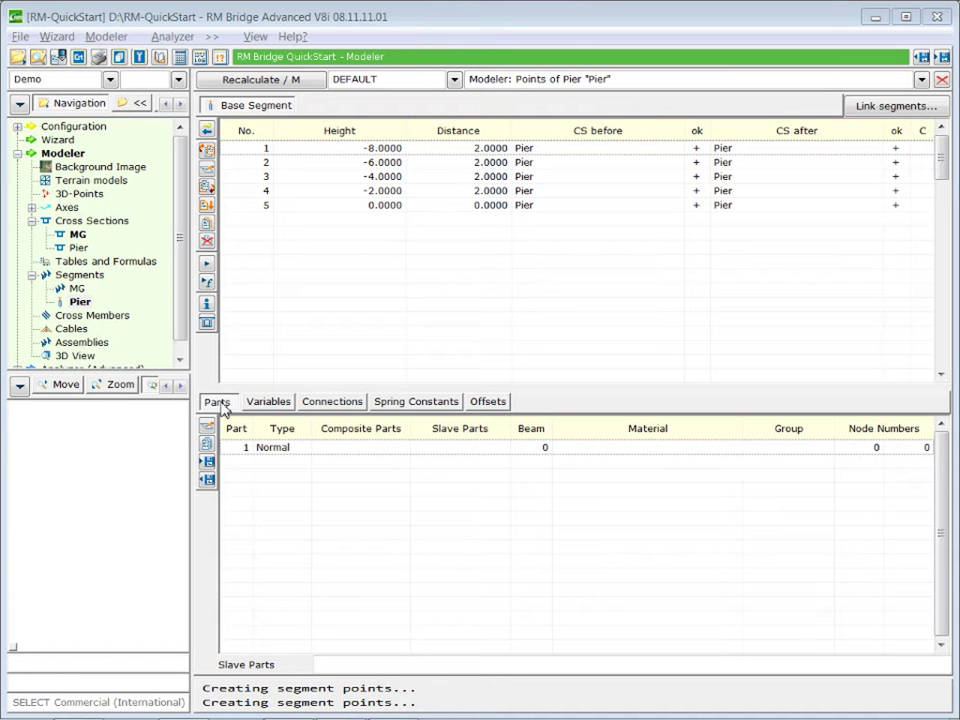
click(207, 430)
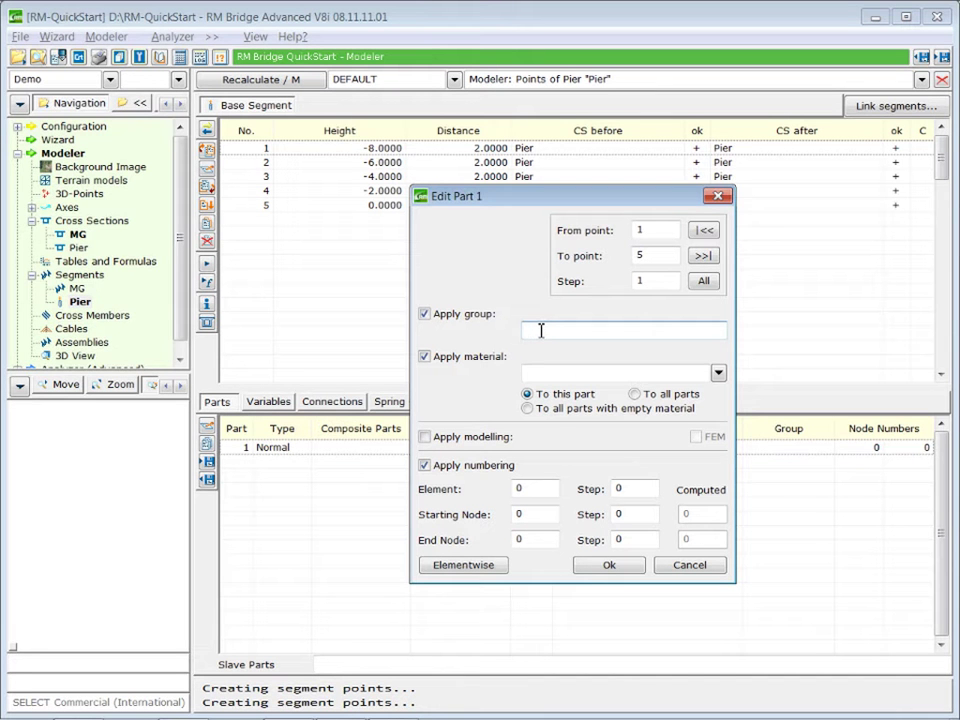
text(Pier)
click(718, 373)
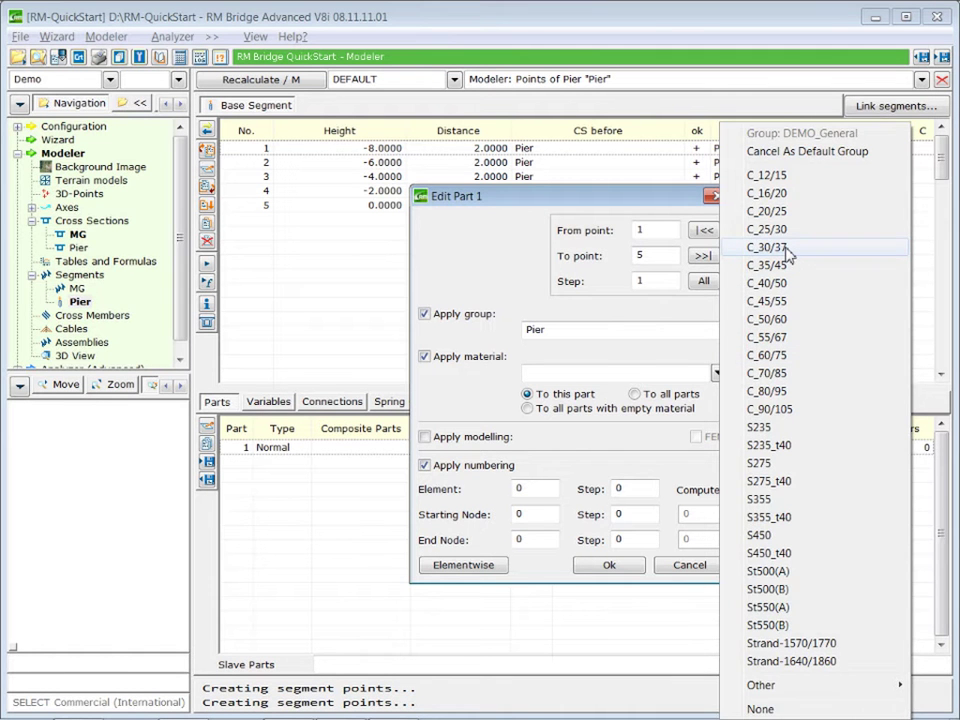
click(786, 249)
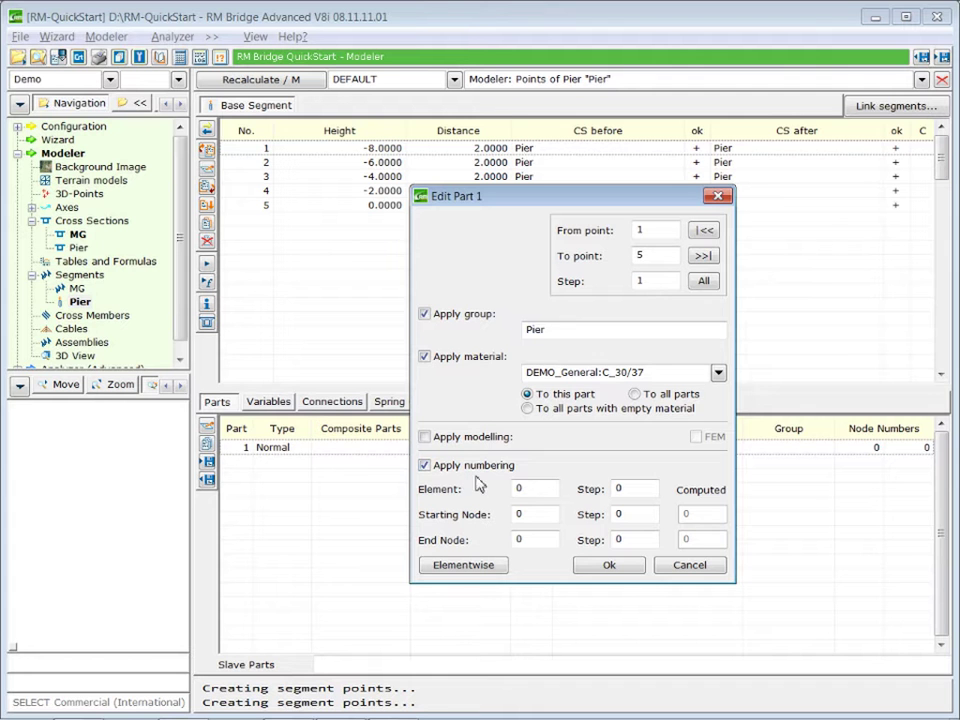
double_click(544, 490)
text(1201)
click(543, 514)
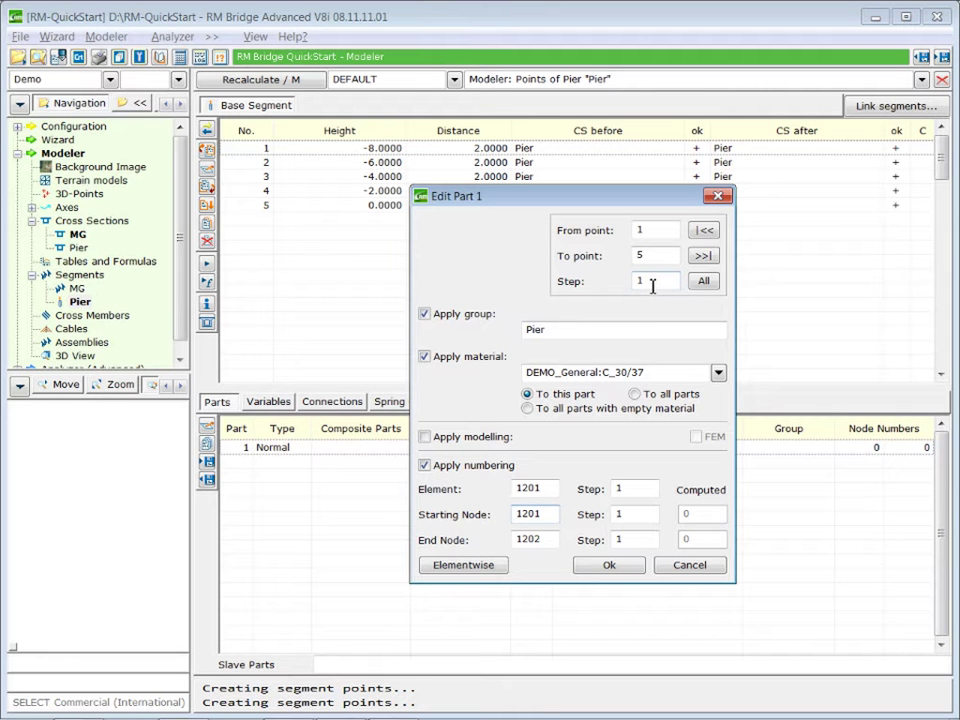
click(612, 566)
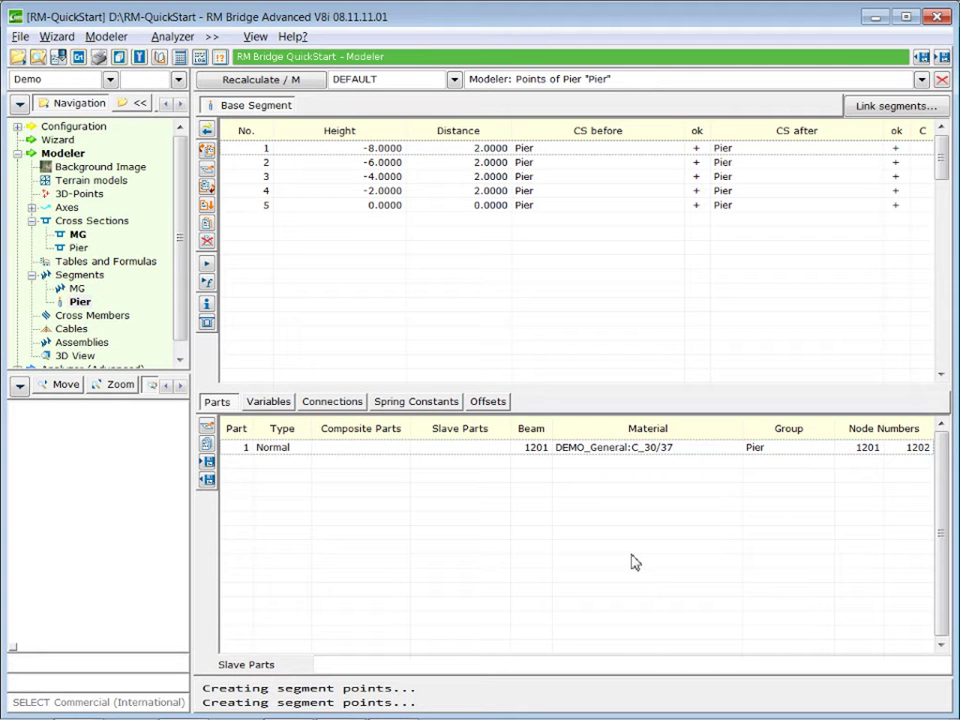
Add a Spring-0 to earth at pier point 1 as element 1200, keeping the default constants.
click(326, 150)
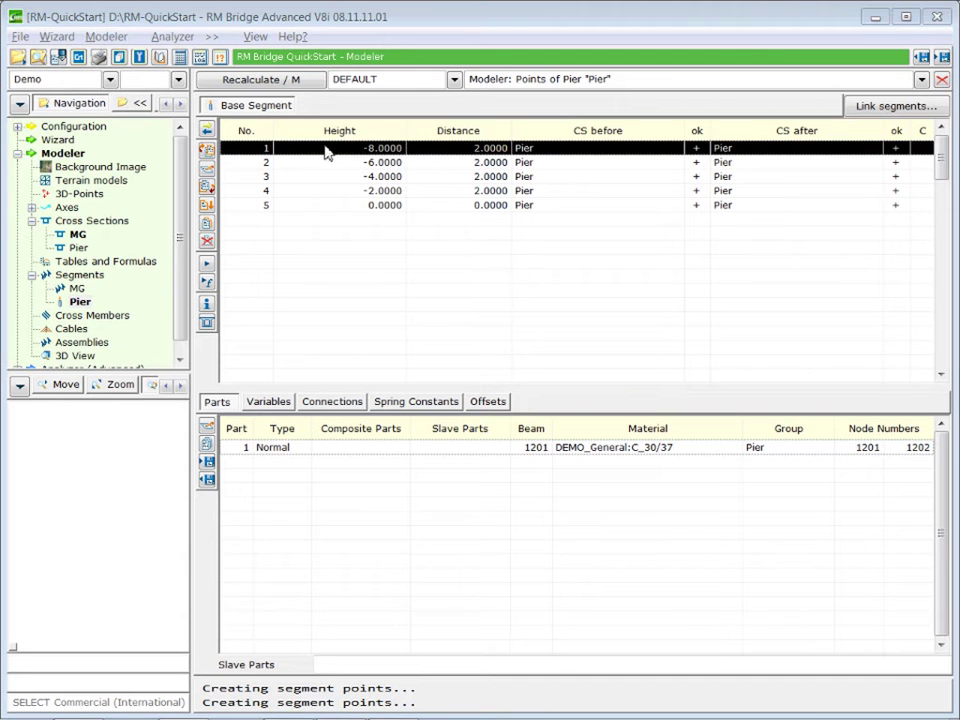
click(337, 406)
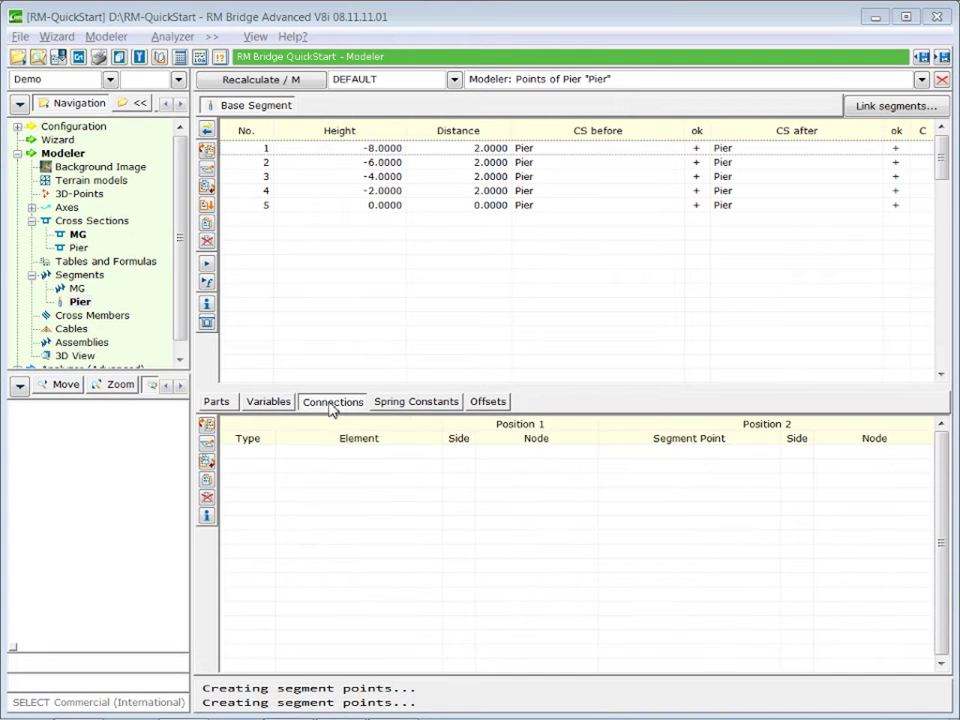
click(208, 467)
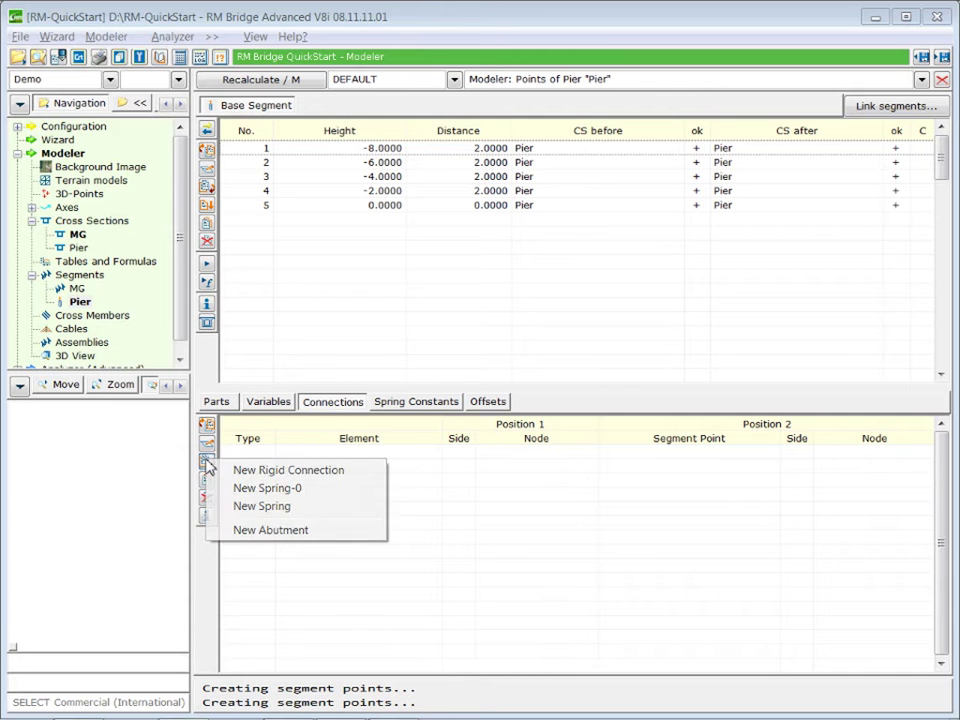
click(279, 489)
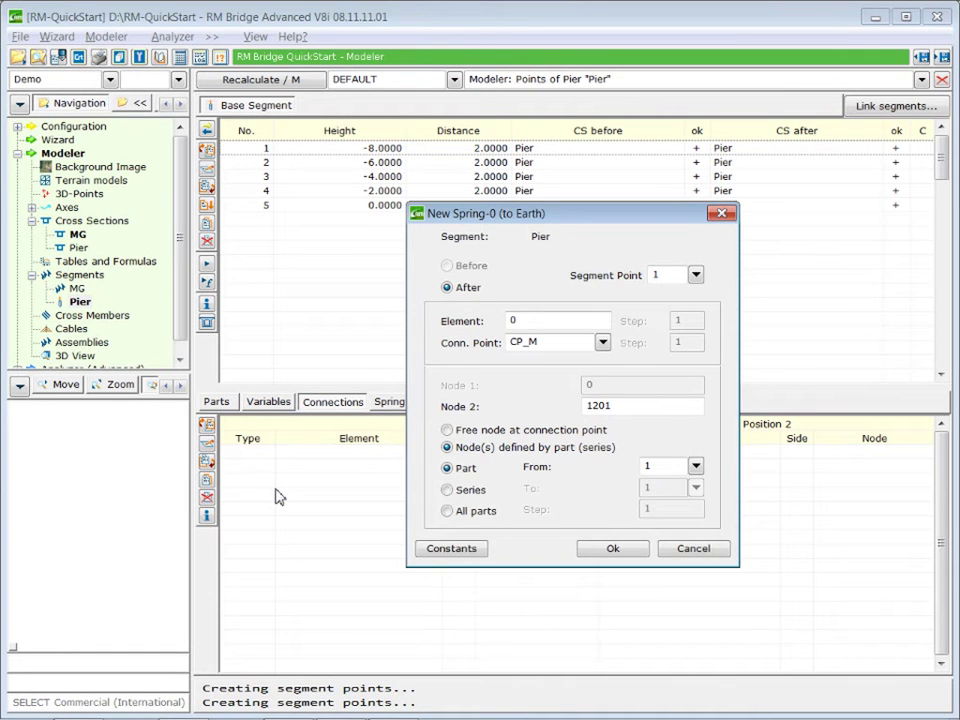
double_click(537, 321)
text(1200)
click(462, 548)
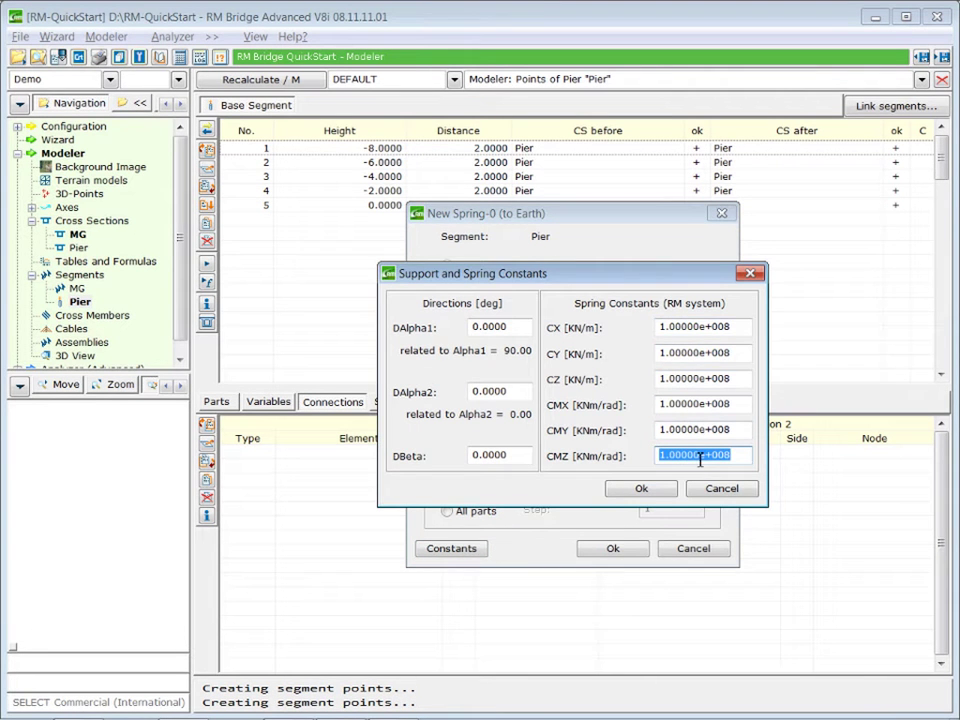
click(642, 489)
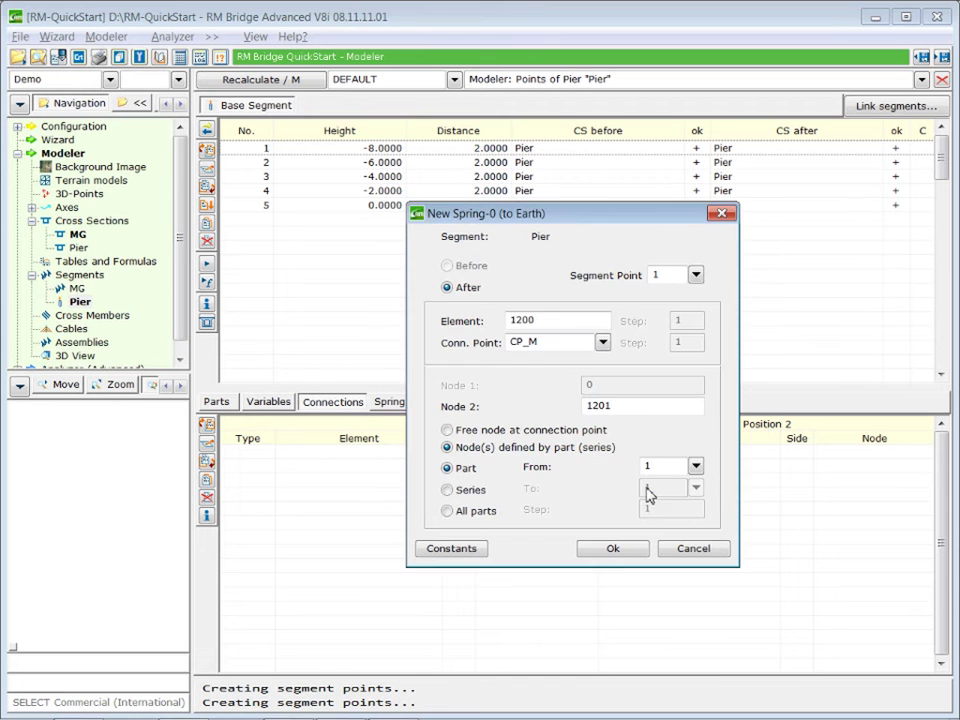
click(613, 549)
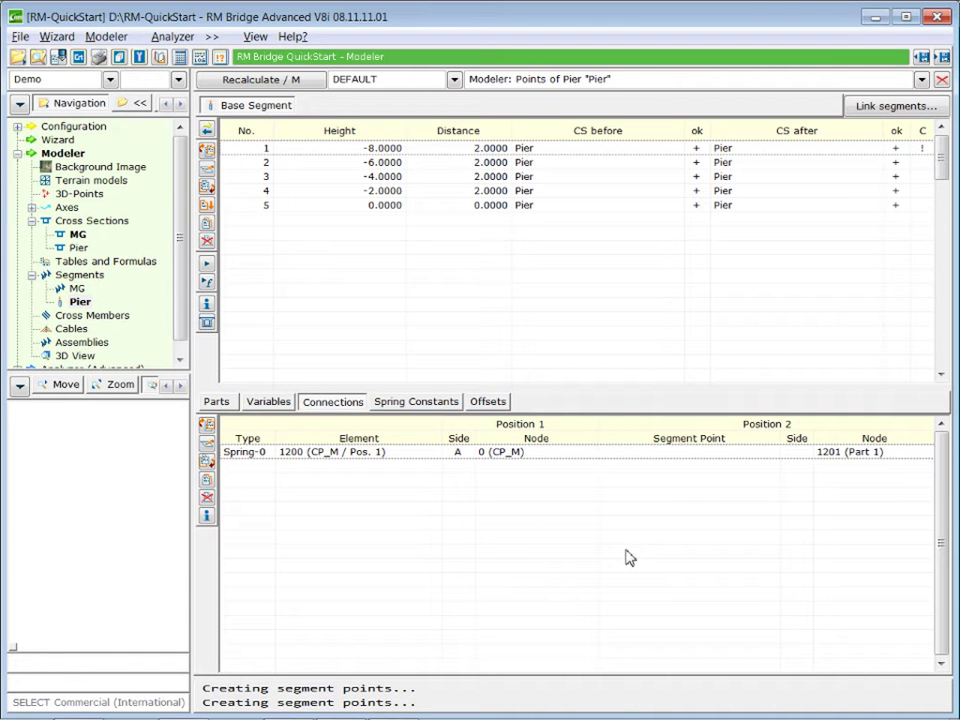
Begin a spring from pier point 5 to MG point 11, numbered element 1210.
click(433, 206)
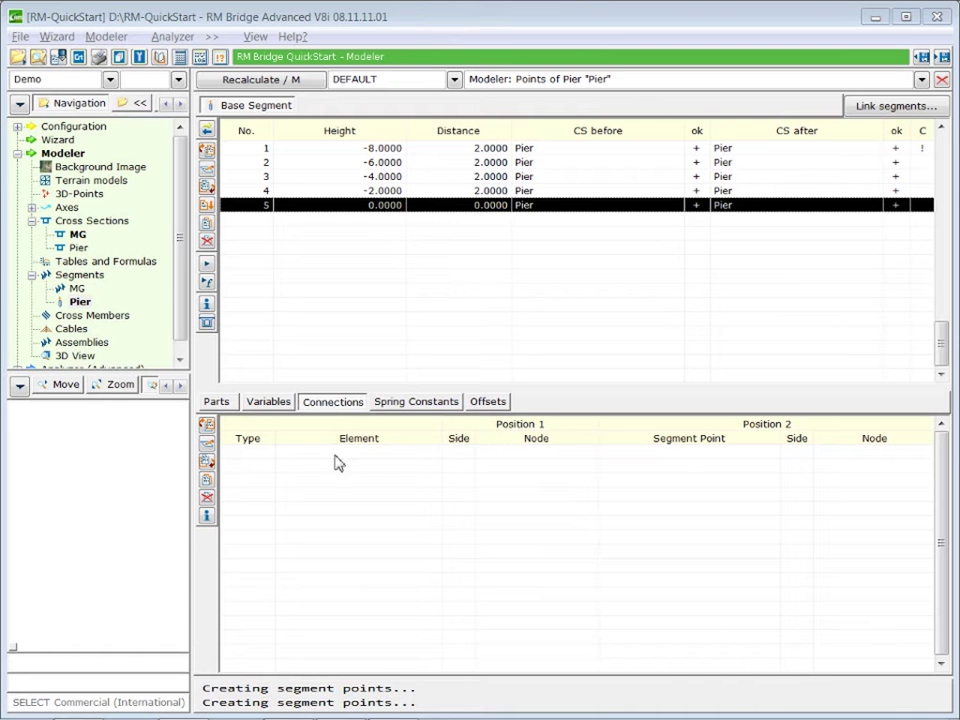
click(207, 465)
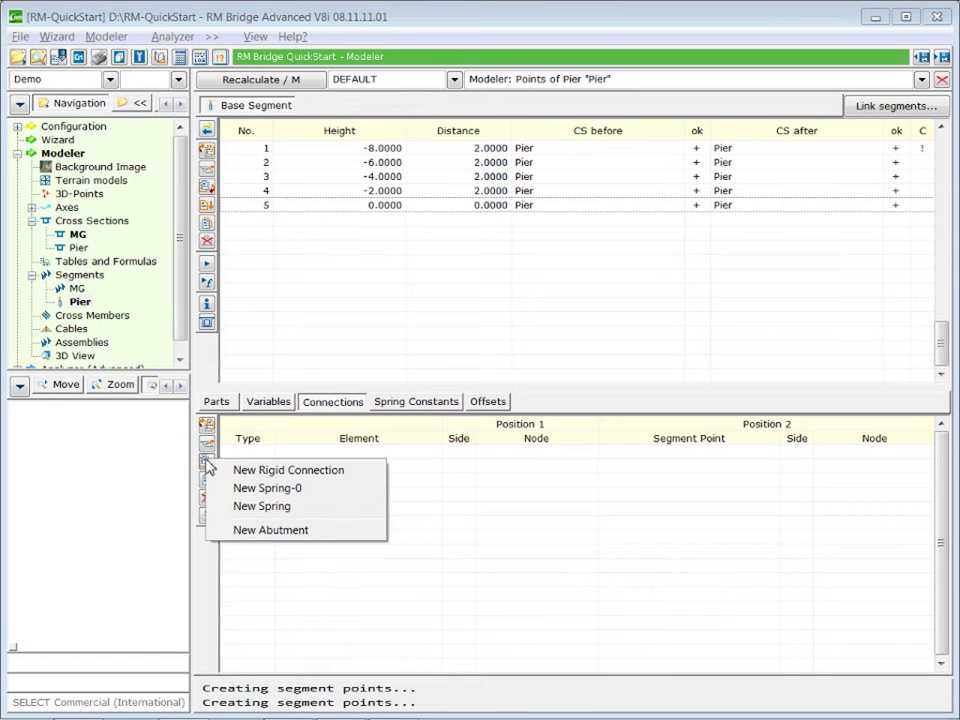
click(266, 506)
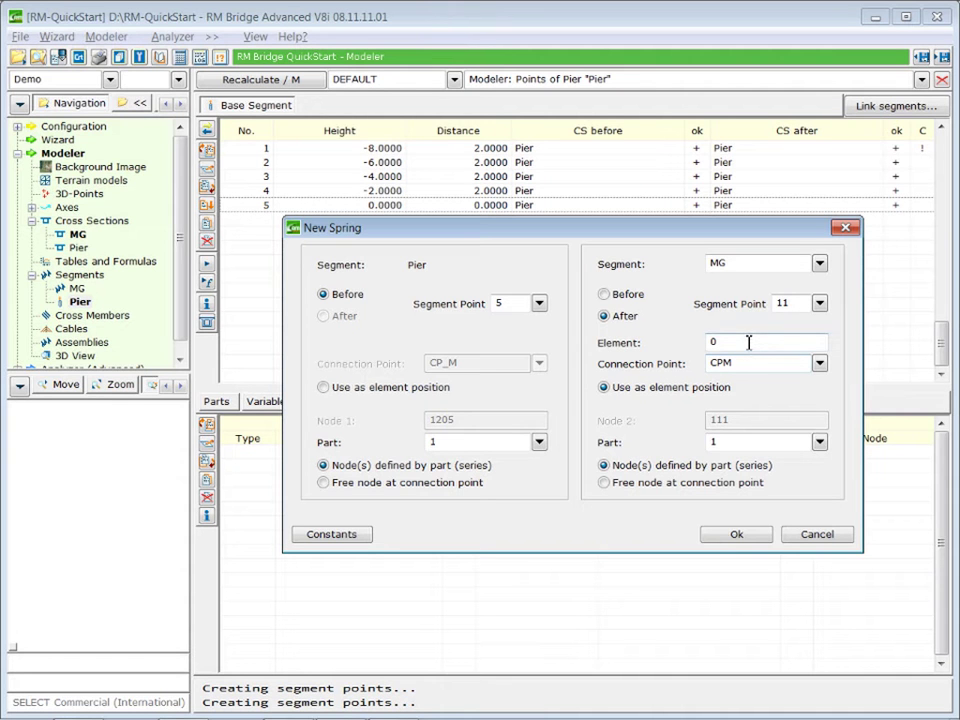
double_click(749, 342)
text(1210)
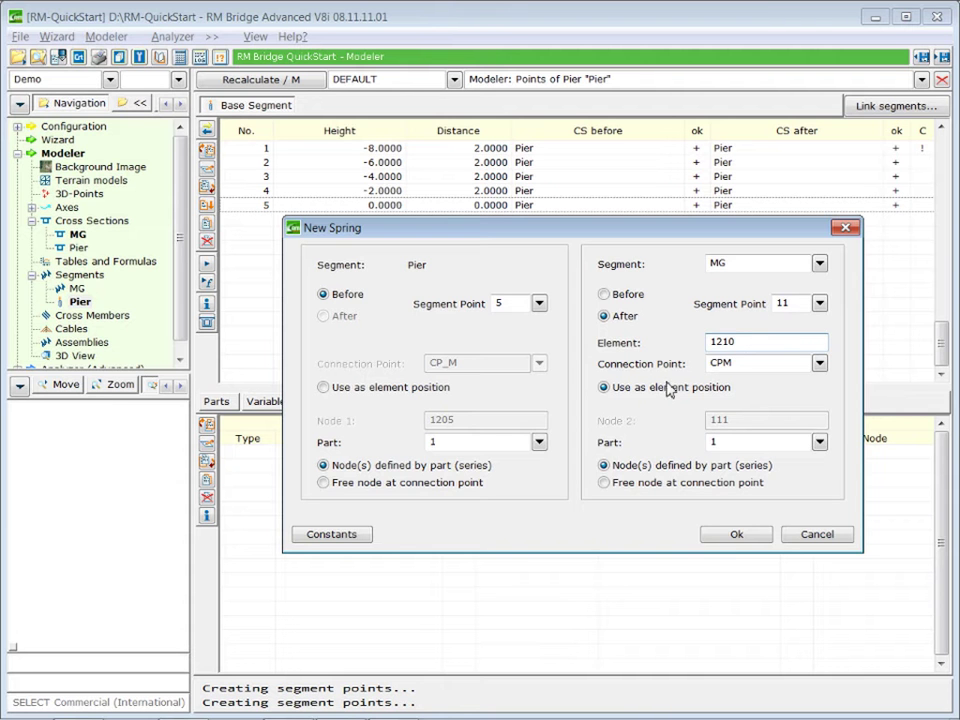
Zero the CY, CZ, CMX, CMY and CMZ spring constants, leaving only CX stiffness.
click(331, 535)
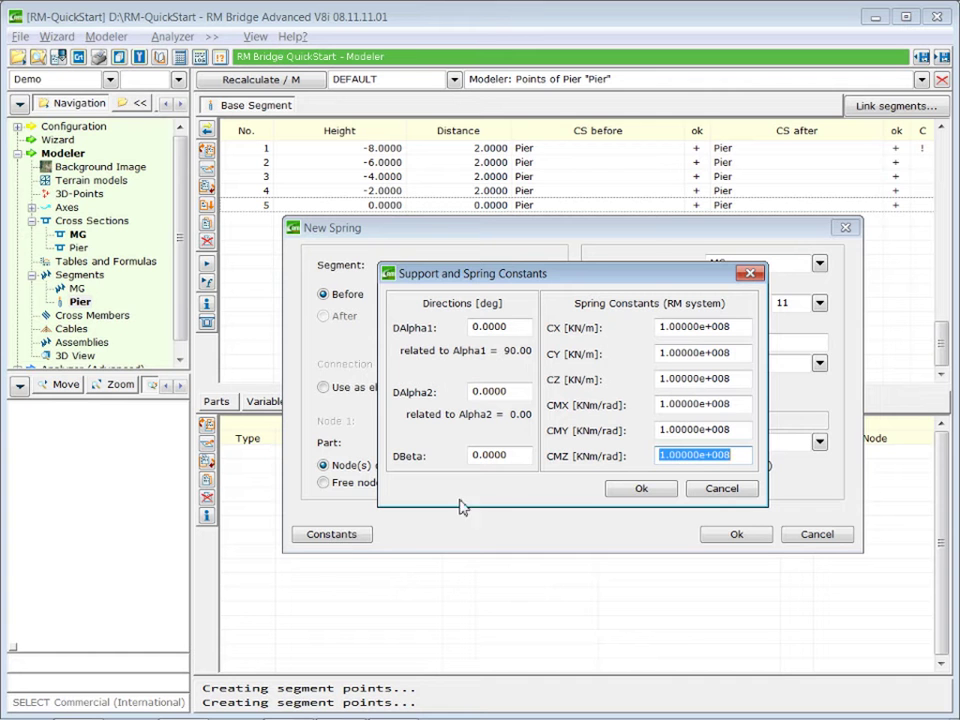
key(BackSpace)
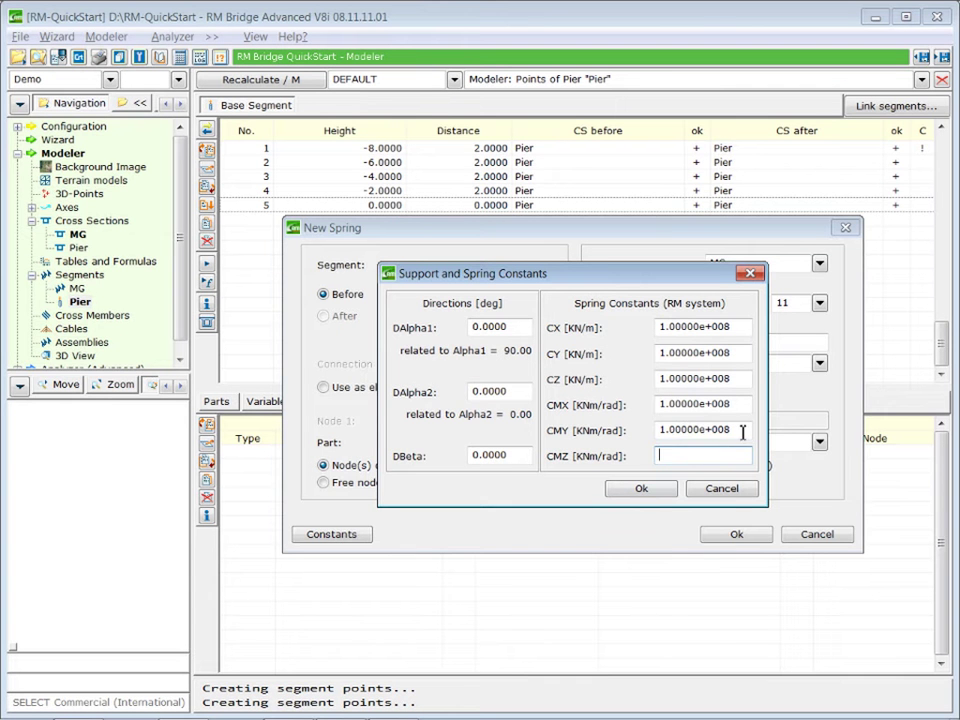
double_click(743, 430)
key(BackSpace)
double_click(743, 404)
key(BackSpace)
double_click(739, 380)
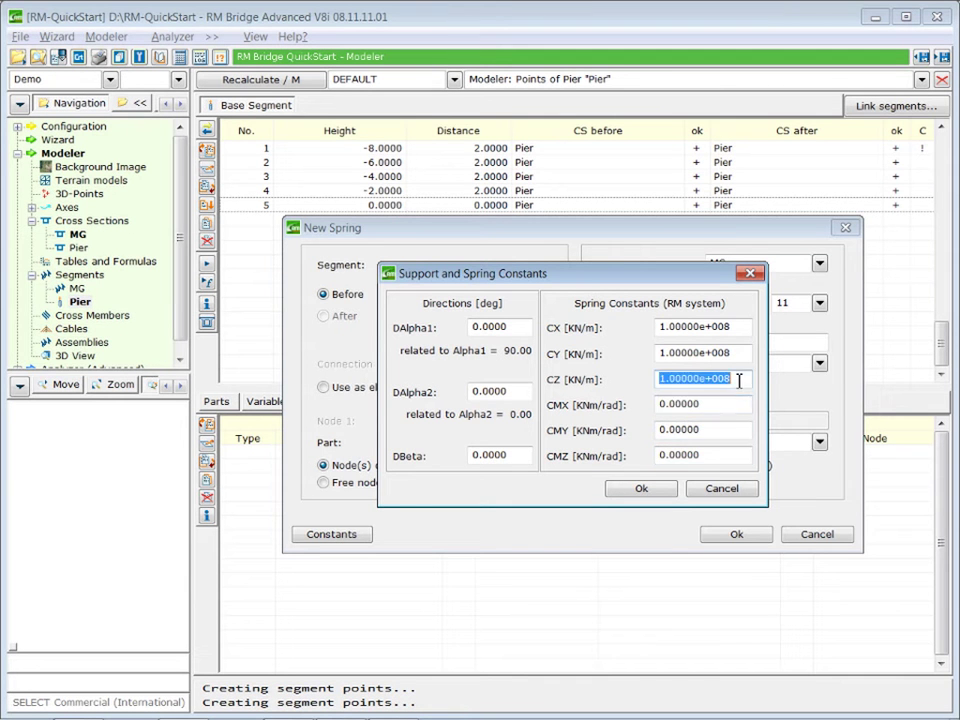
key(BackSpace)
double_click(739, 353)
key(BackSpace)
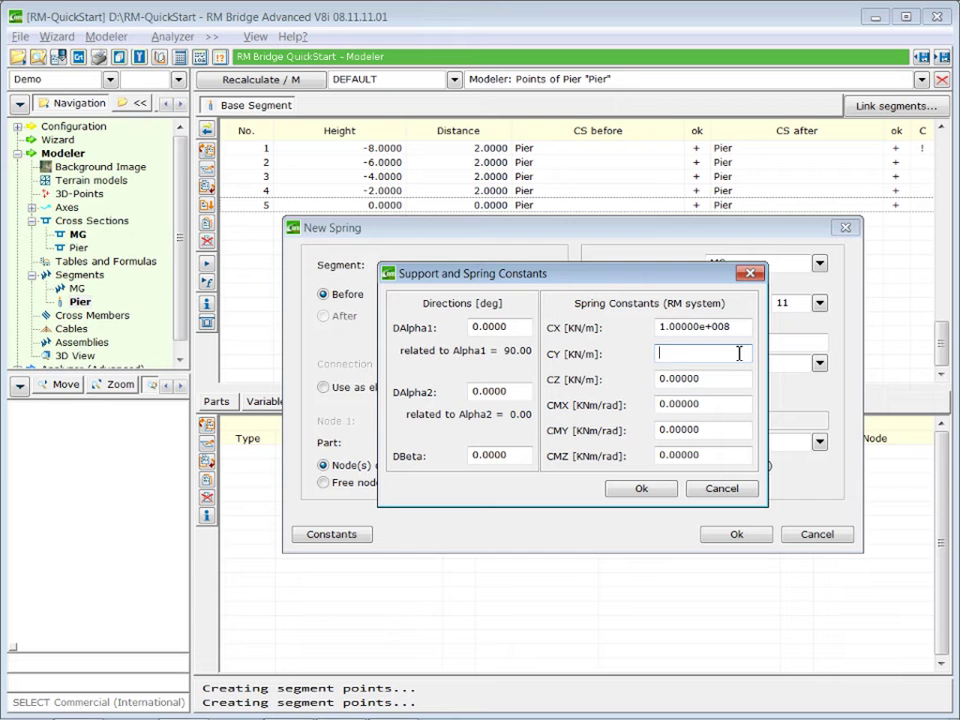
Create spring 1210 linking pier node 1205 to MG node 111.
click(641, 489)
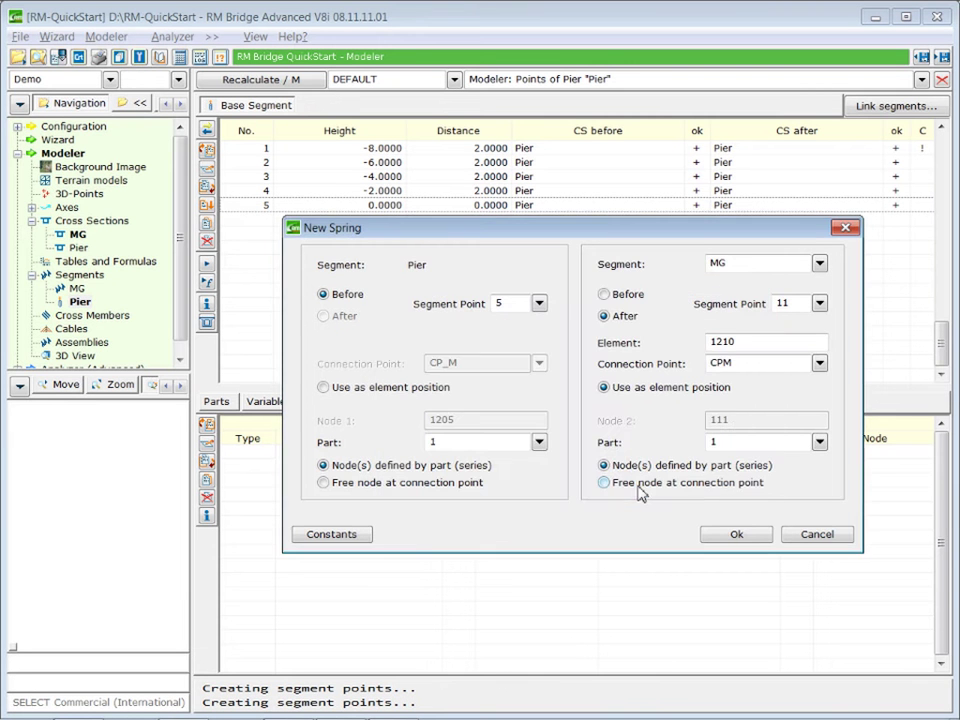
click(738, 537)
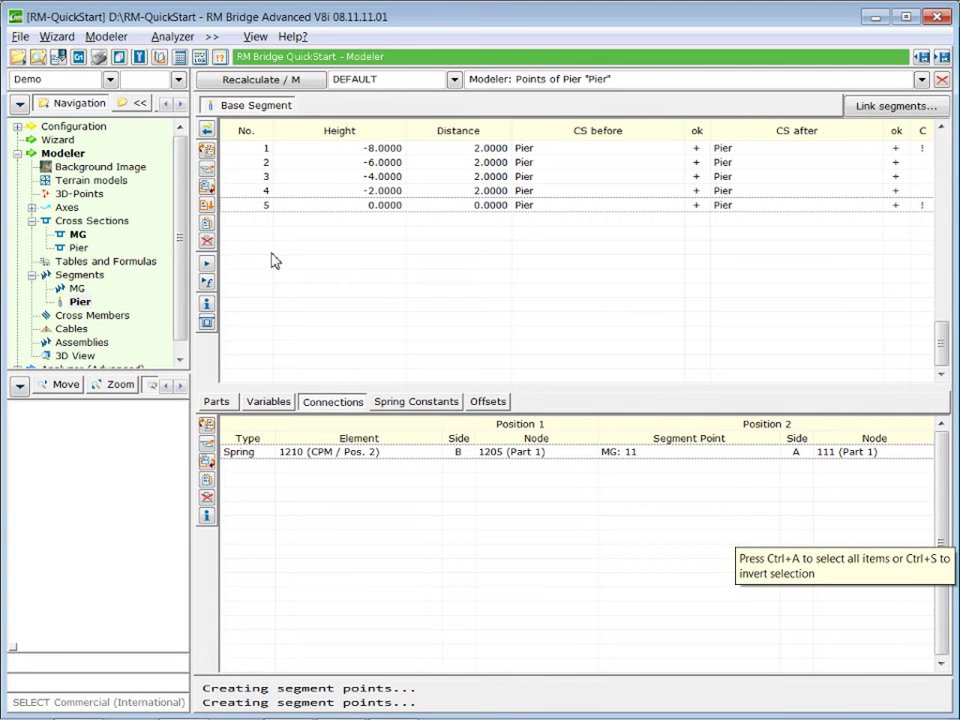
drag(184, 259, 184, 279)
Inspect all segments in the 3D view, then return to the Axis1 ground plan.
click(80, 343)
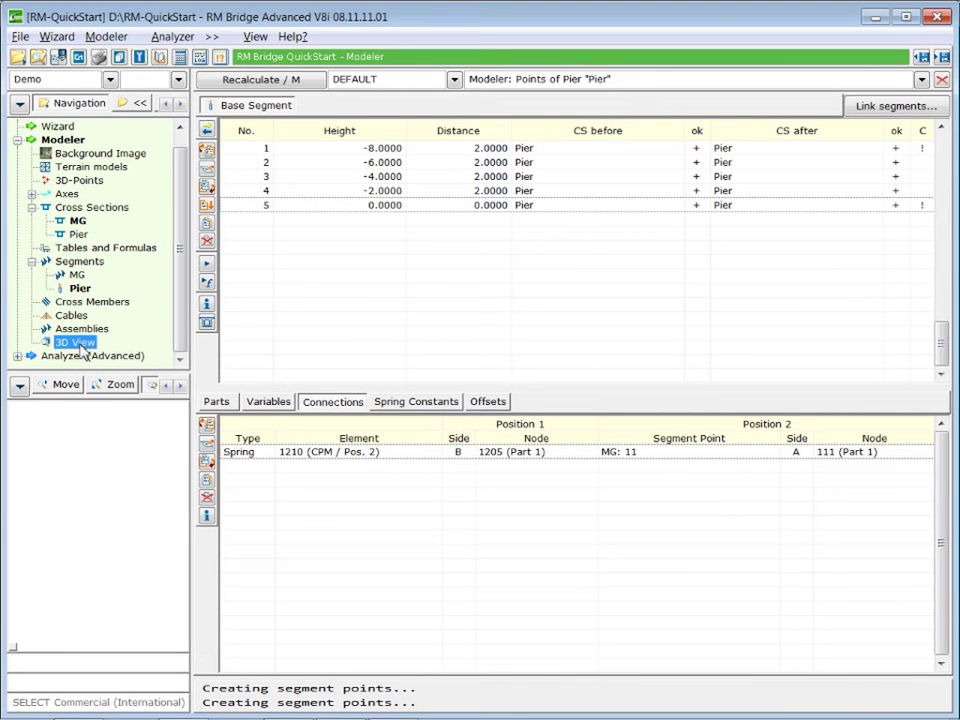
scroll(537, 390, up, 5)
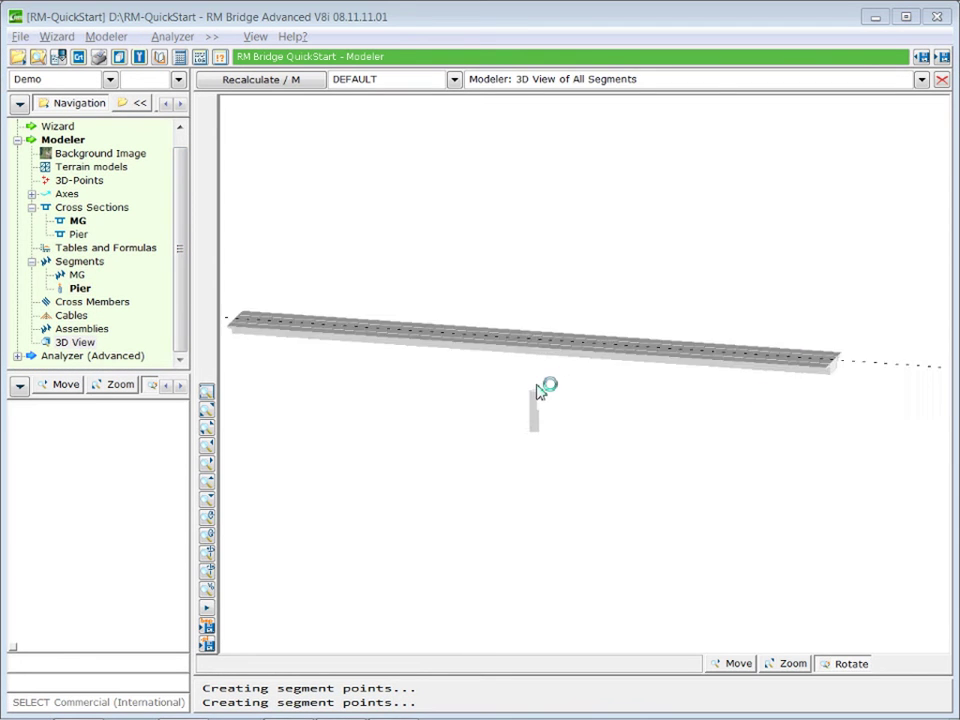
scroll(538, 390, down, 3)
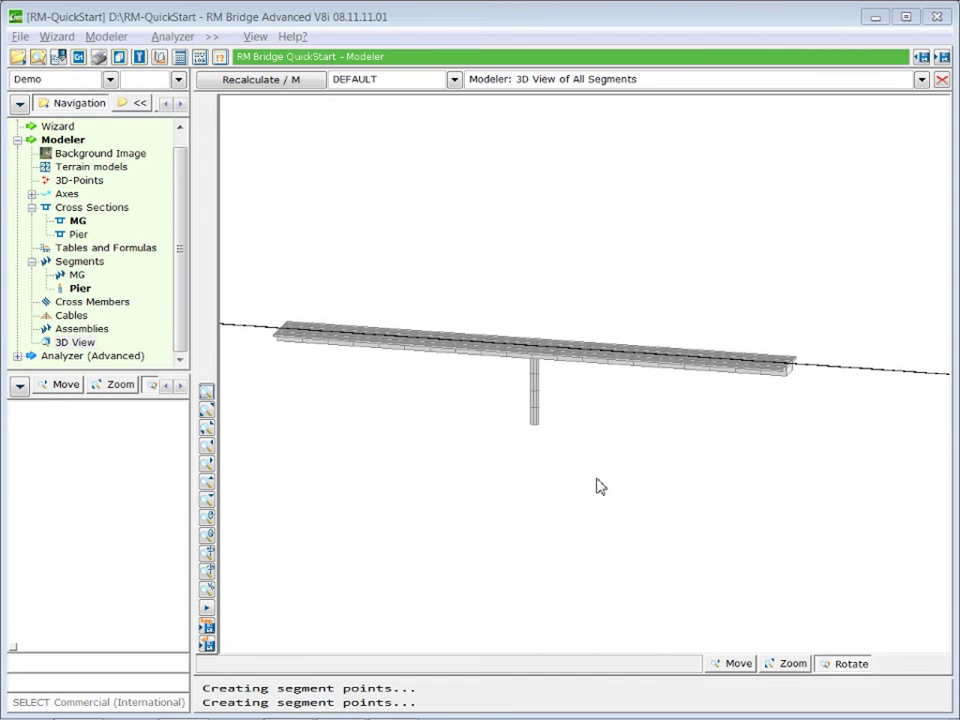
click(942, 80)
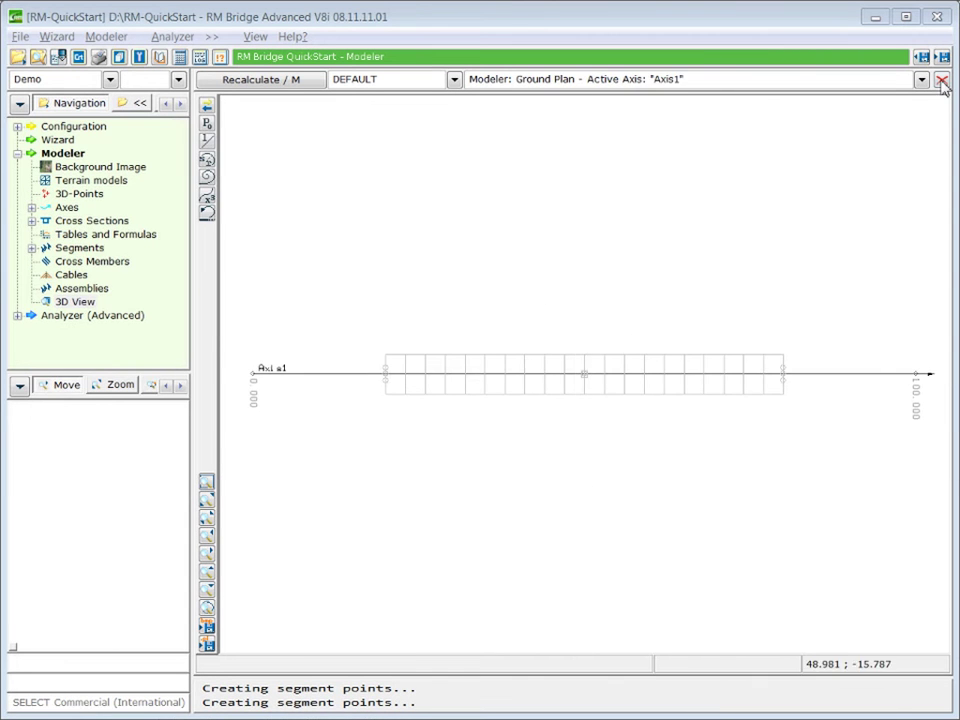
Recalculate with Evaluate formulas, Check numbering and Create Analysis model enabled.
click(252, 80)
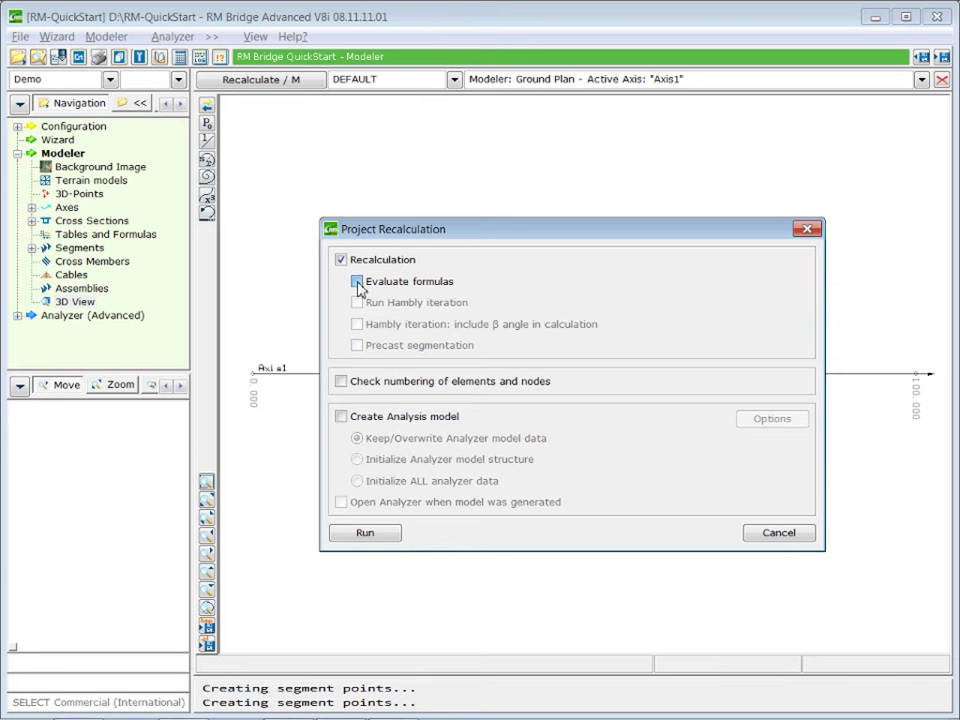
click(357, 283)
click(341, 382)
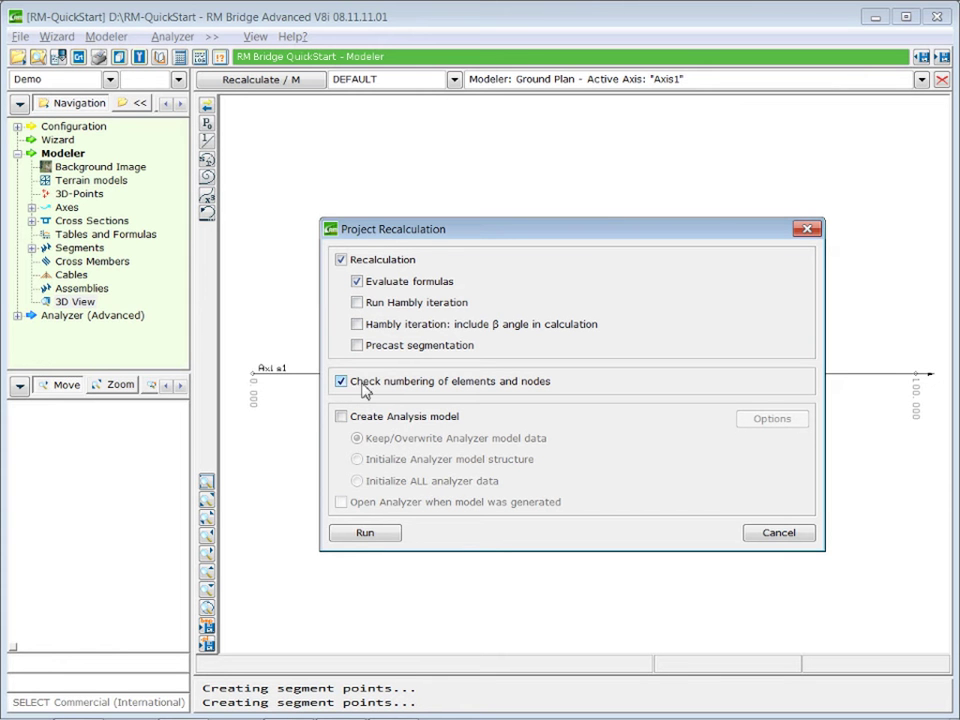
click(341, 418)
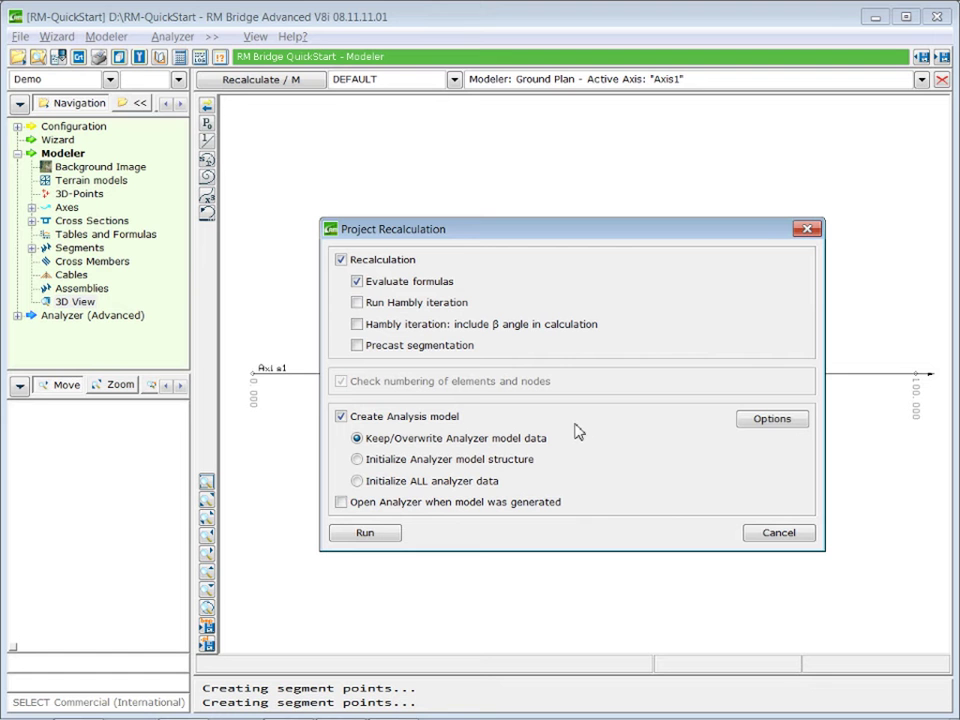
click(367, 538)
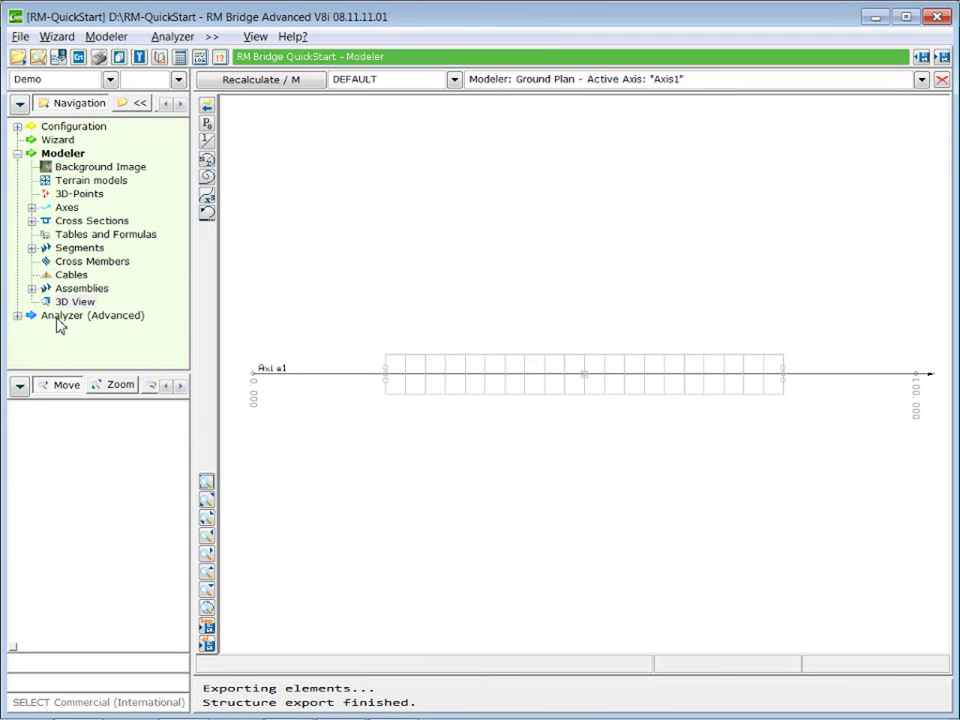
In the Analyzer, review material data, cross-section parts, node coordinates and element types.
click(57, 318)
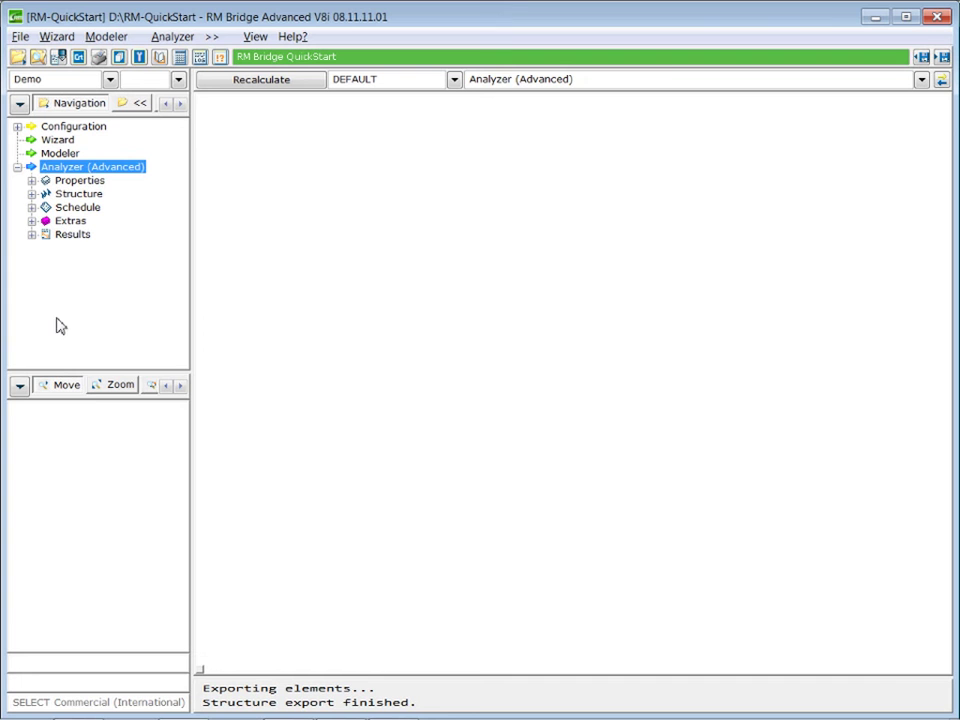
click(78, 182)
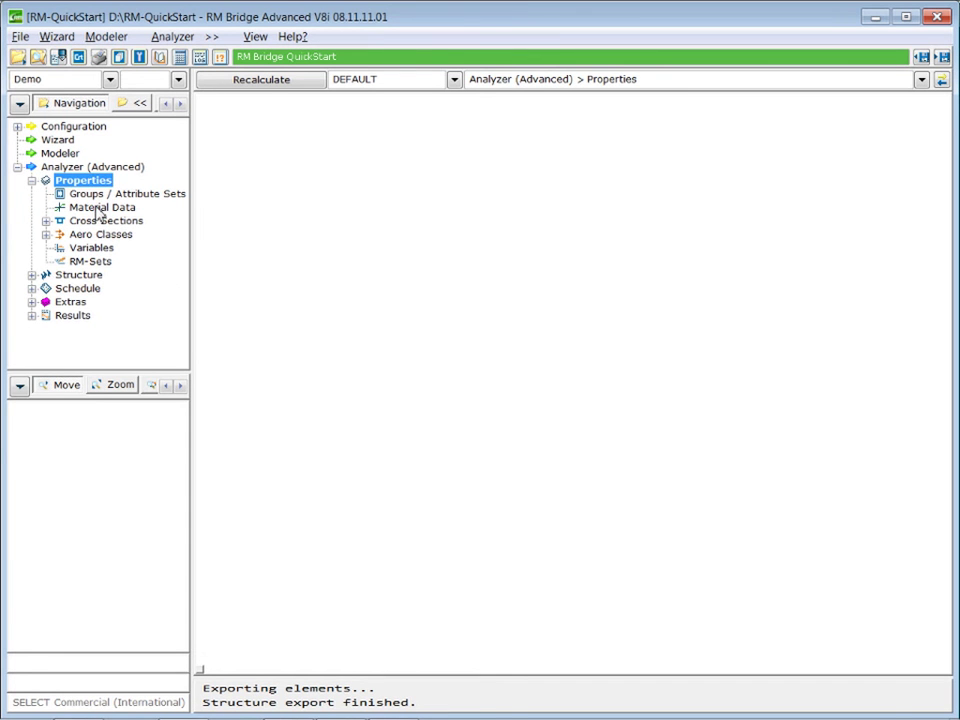
click(100, 208)
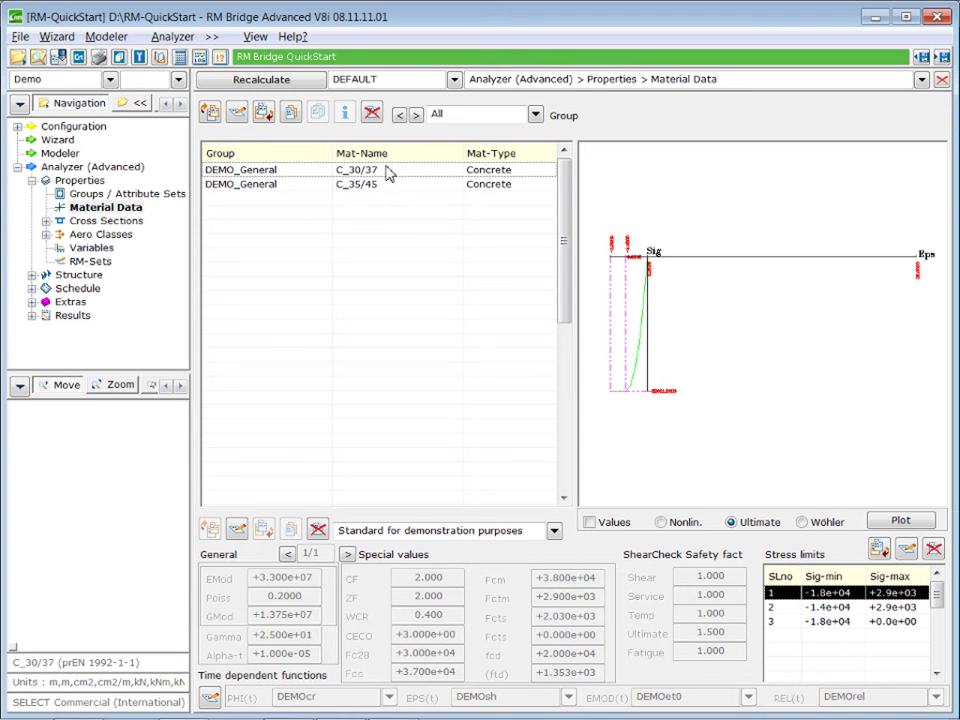
click(99, 224)
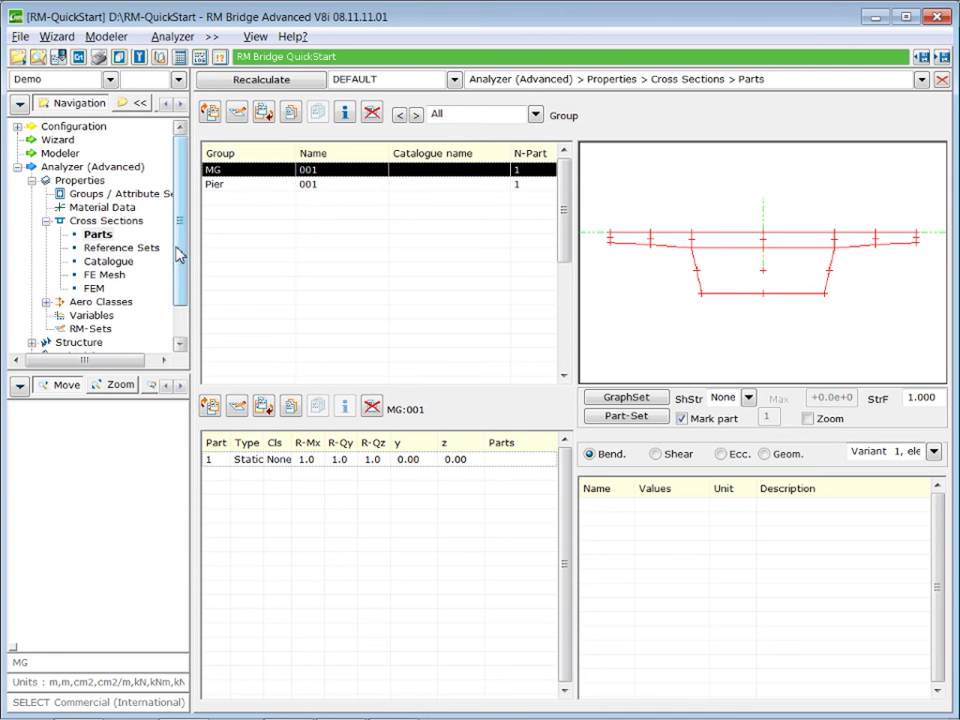
scroll(139, 285, down, 1)
scroll(111, 276, down, 2)
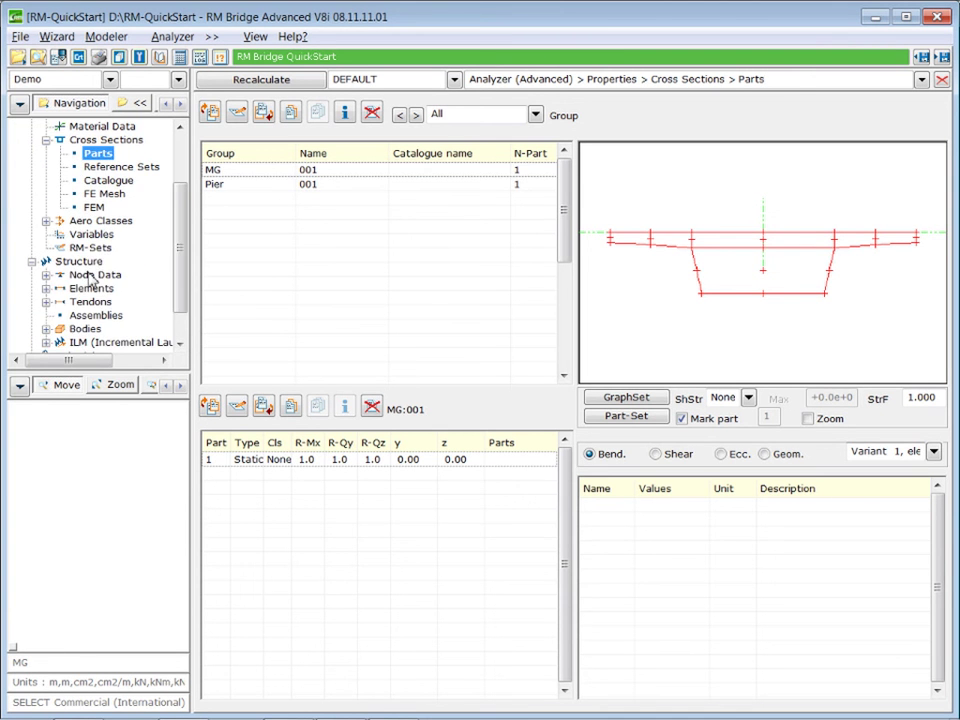
click(92, 275)
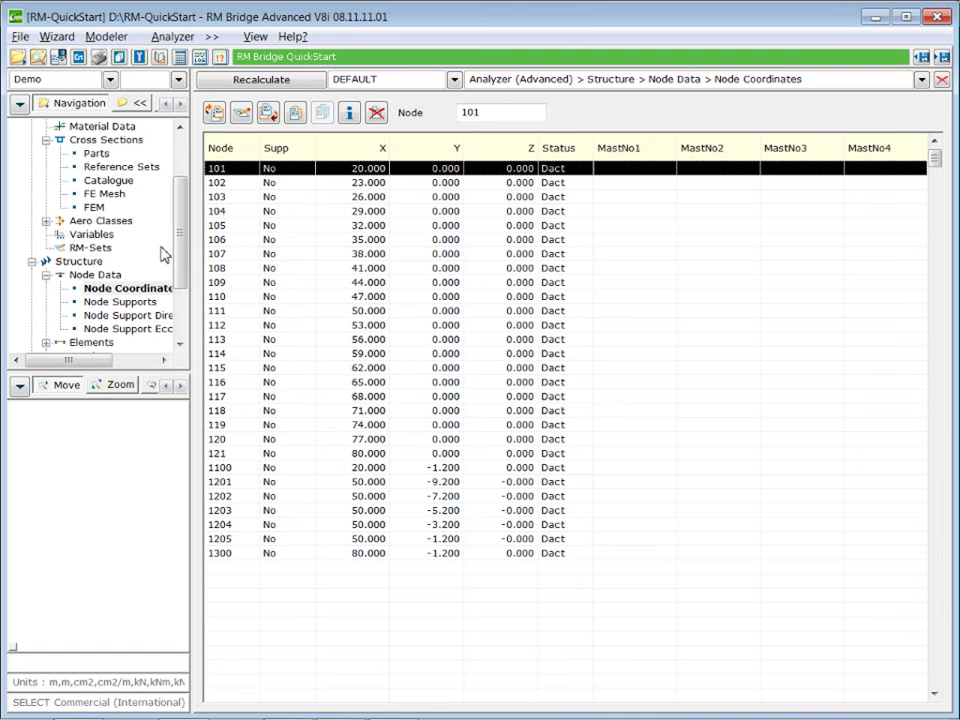
scroll(180, 272, down, 4)
click(91, 166)
click(115, 182)
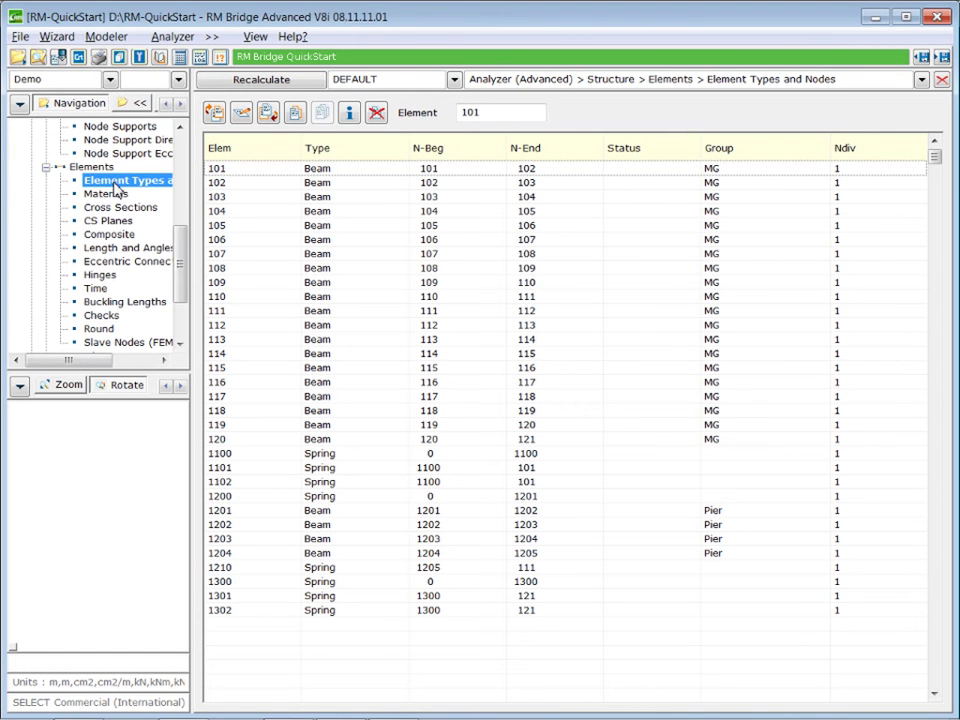
click(942, 80)
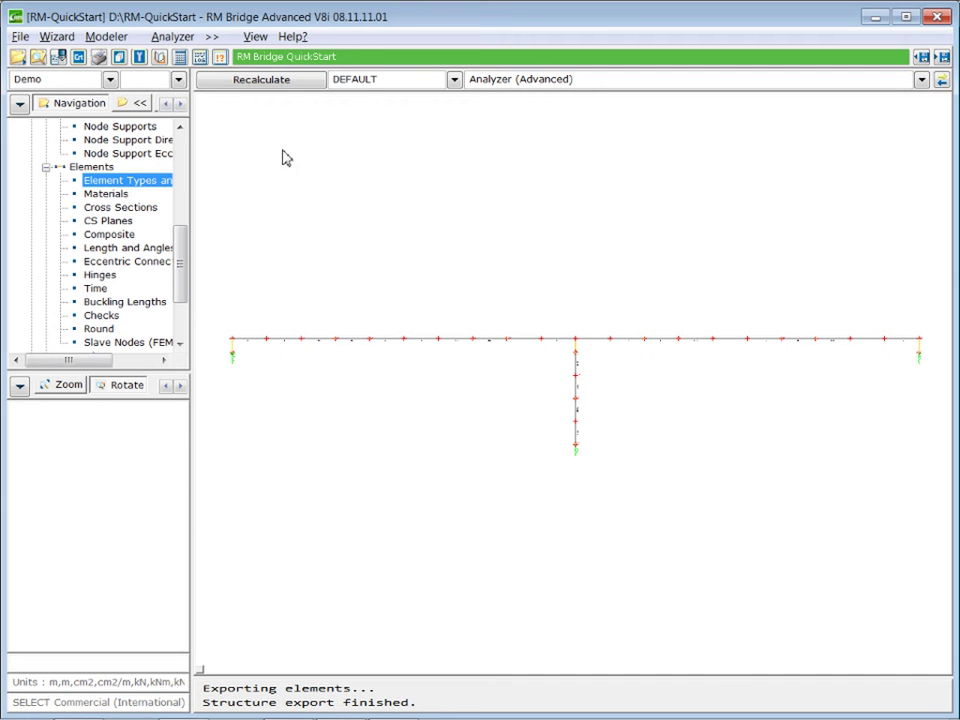
Recalculate with Stage calculation, Influence-lines, Steel Relaxation and Time effects turned off.
click(263, 80)
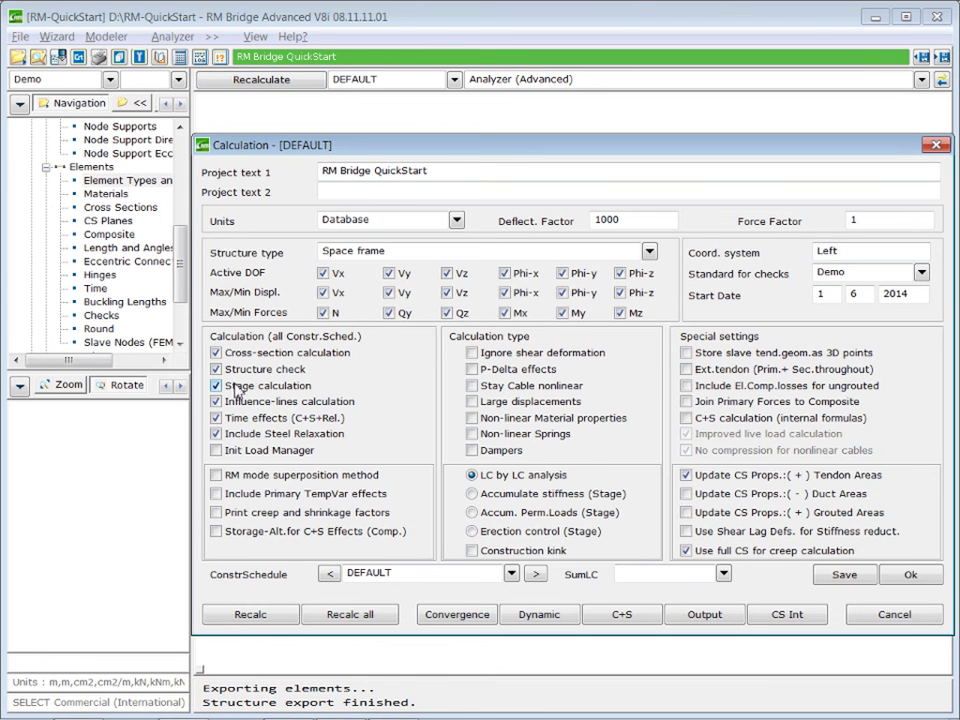
click(216, 385)
click(216, 401)
click(216, 433)
click(216, 417)
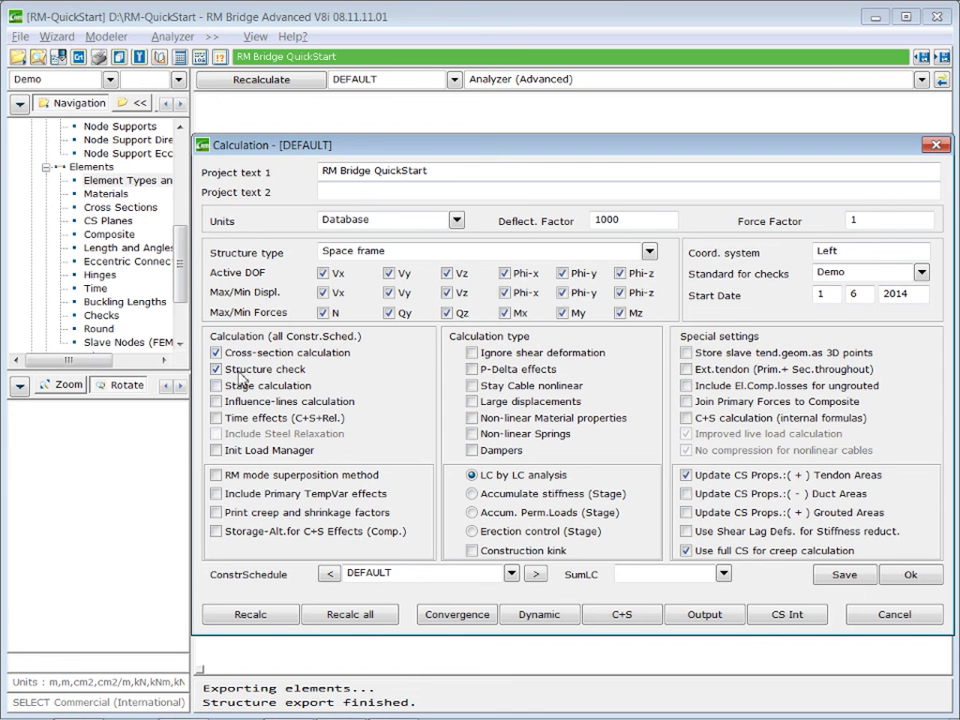
click(252, 614)
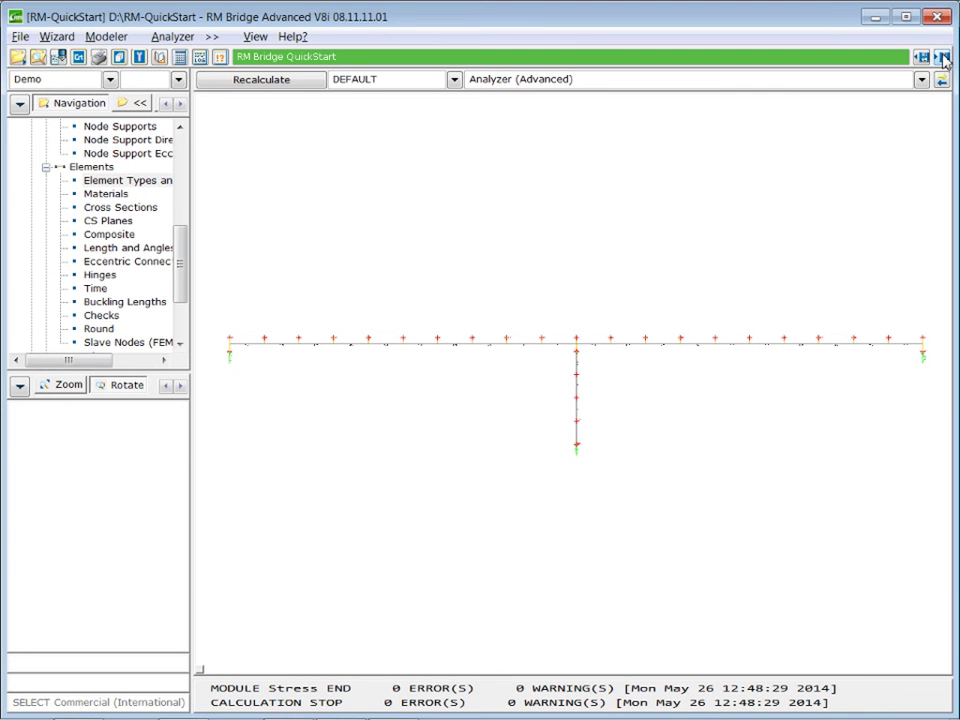
Export the model input as 'QuickStart Model' TCL files, then view them in the project directory.
click(944, 58)
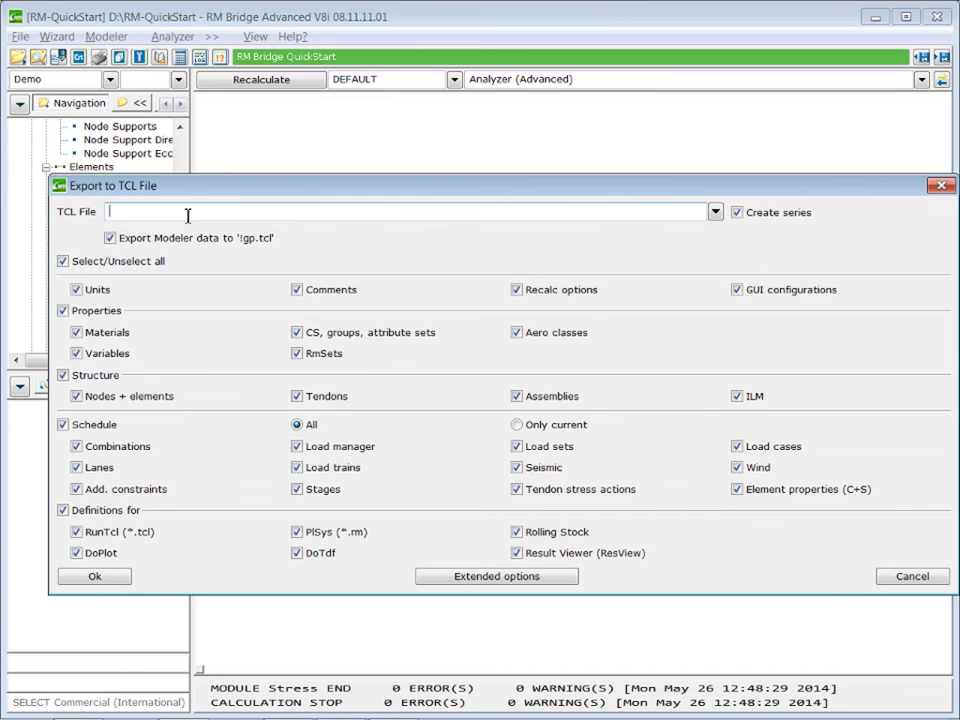
text(Quick)
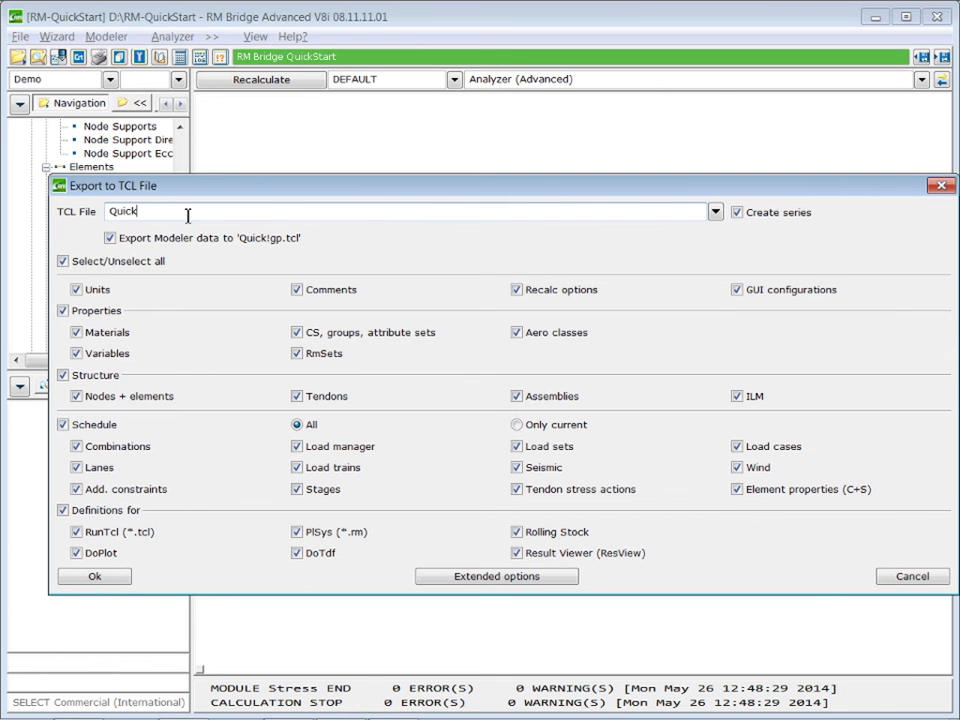
text(Start Model)
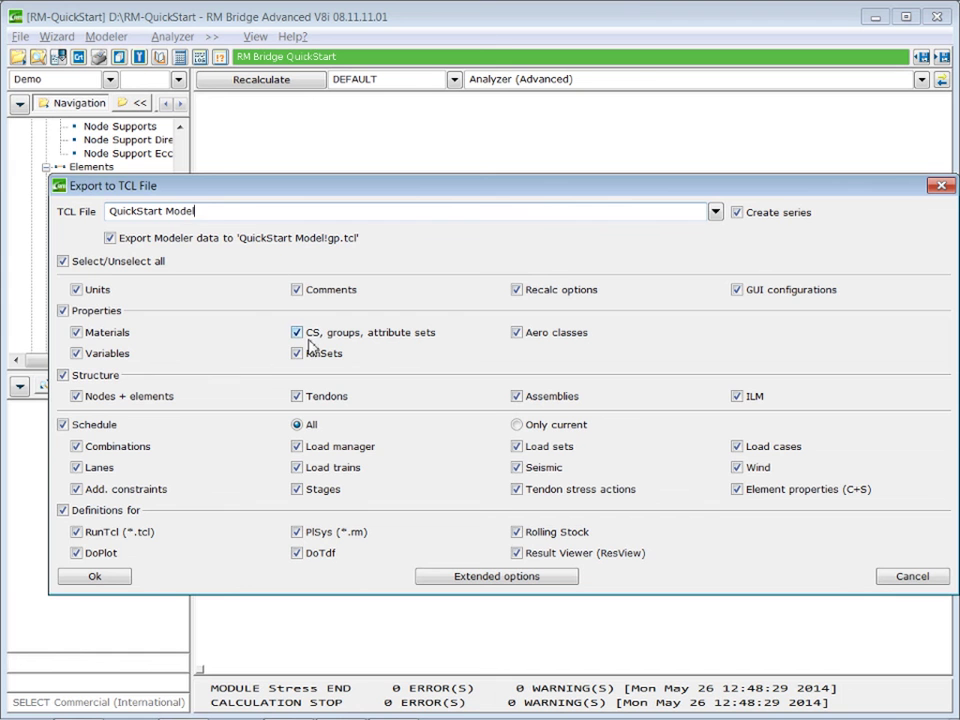
click(100, 578)
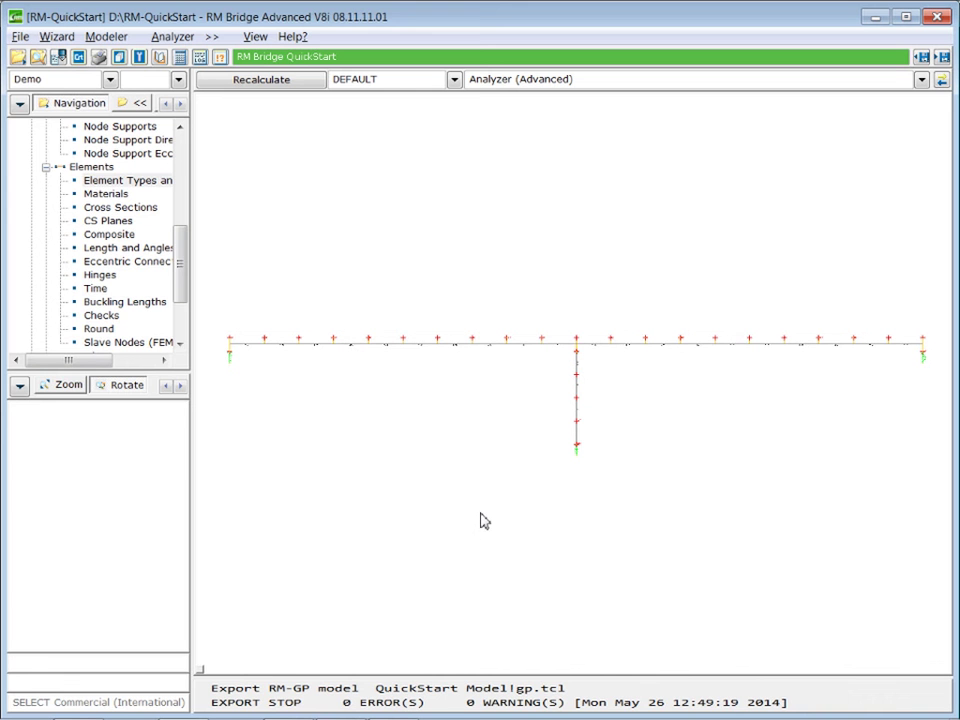
click(38, 60)
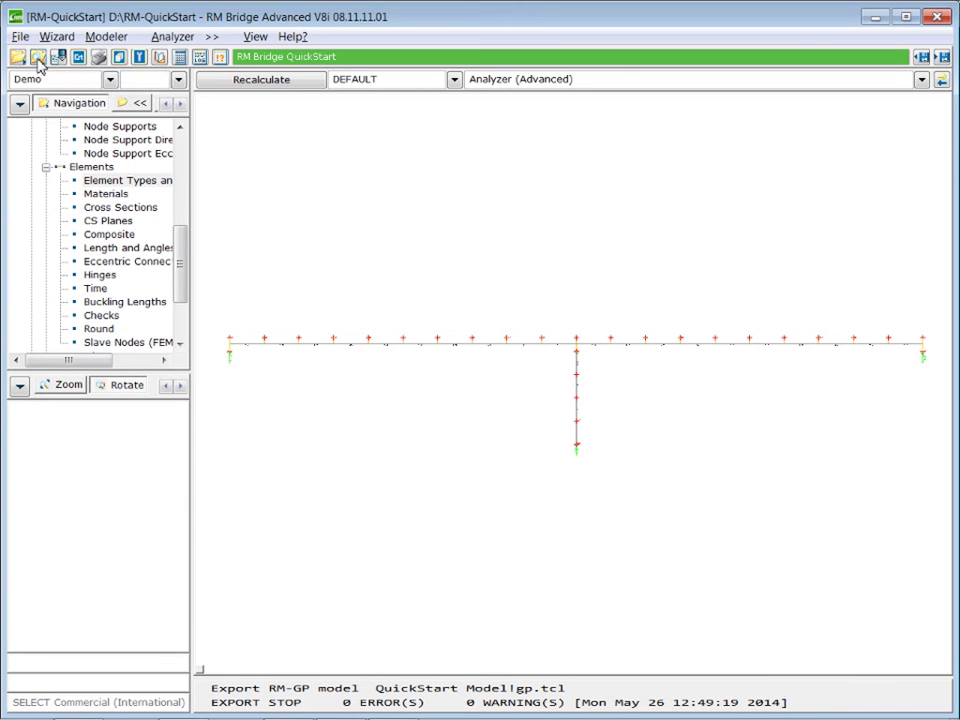